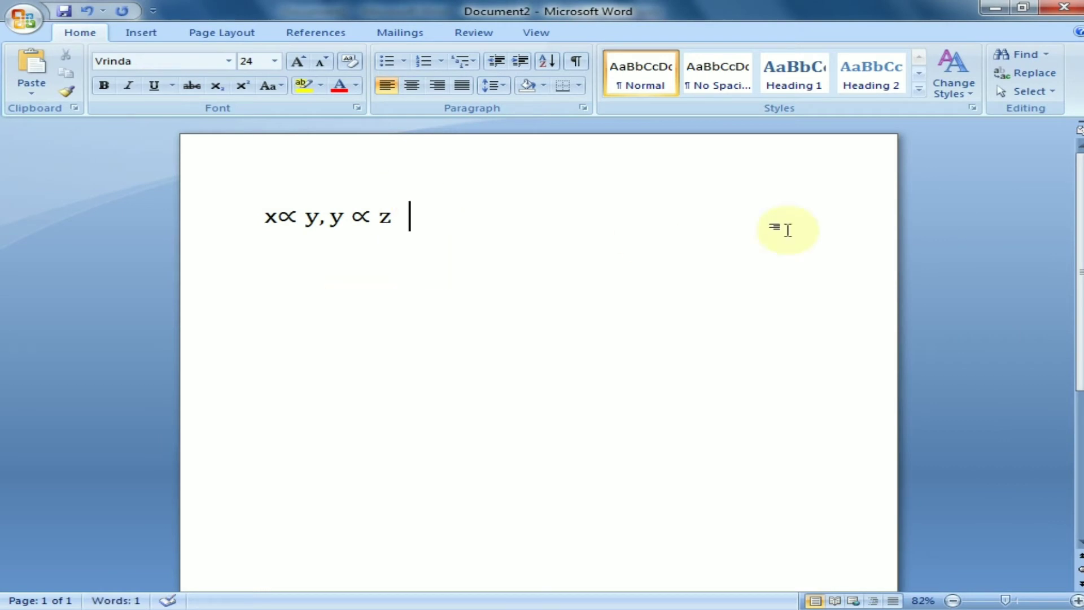
- Enter x after the existing expression and insert a new equation beside it containing the ∝ symbol and y
text(x)
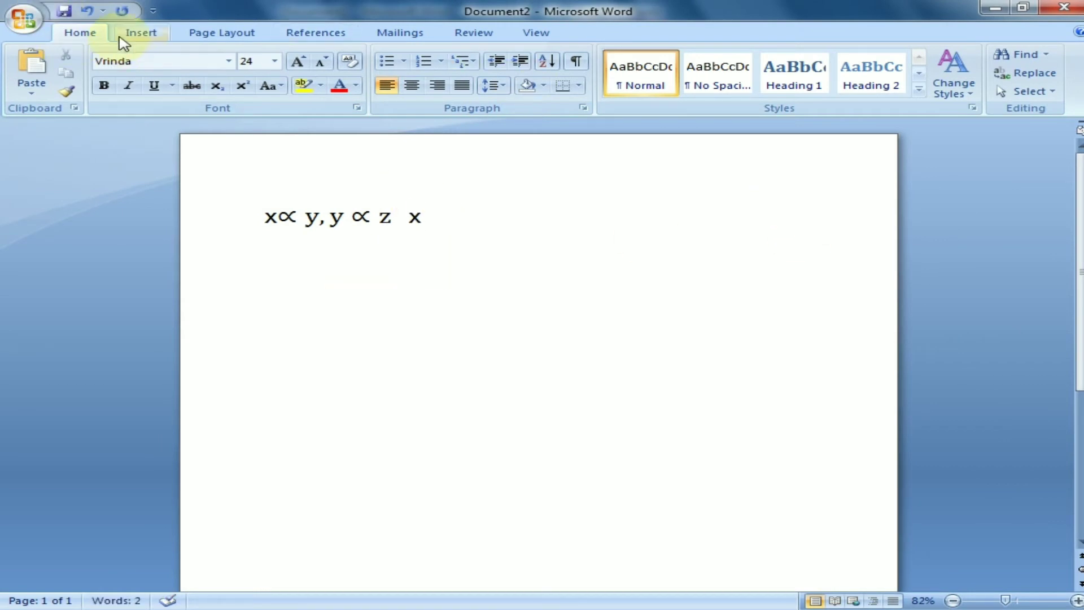
click(135, 34)
click(1032, 59)
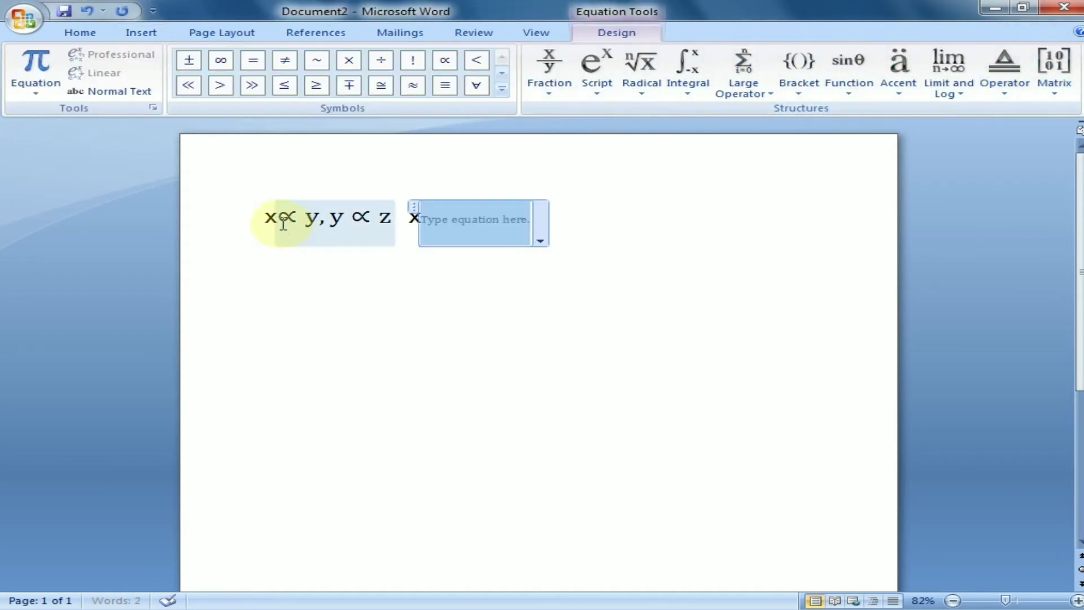
click(502, 92)
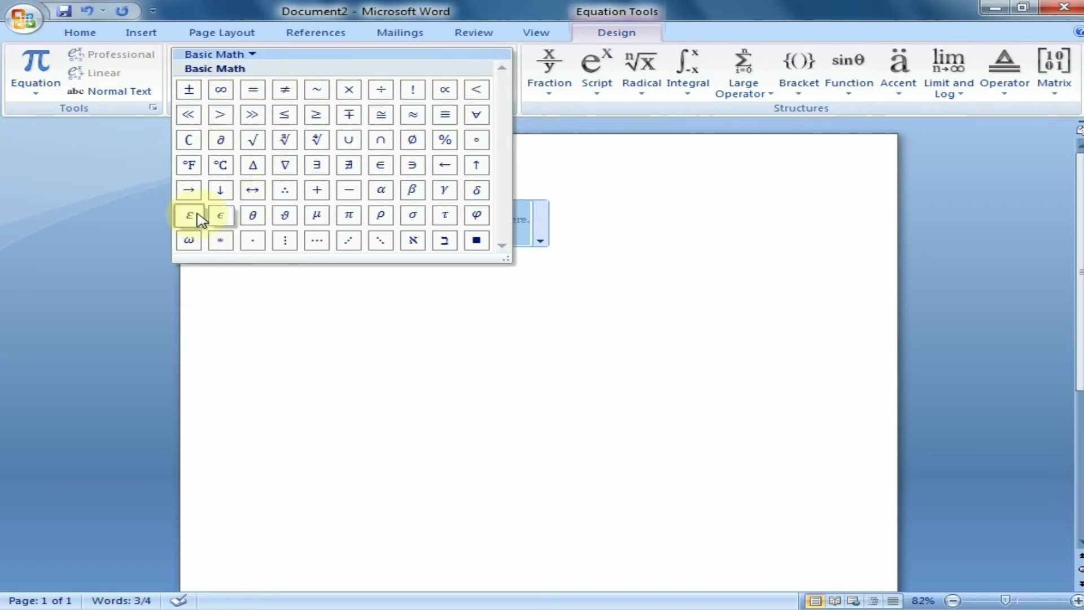
click(445, 91)
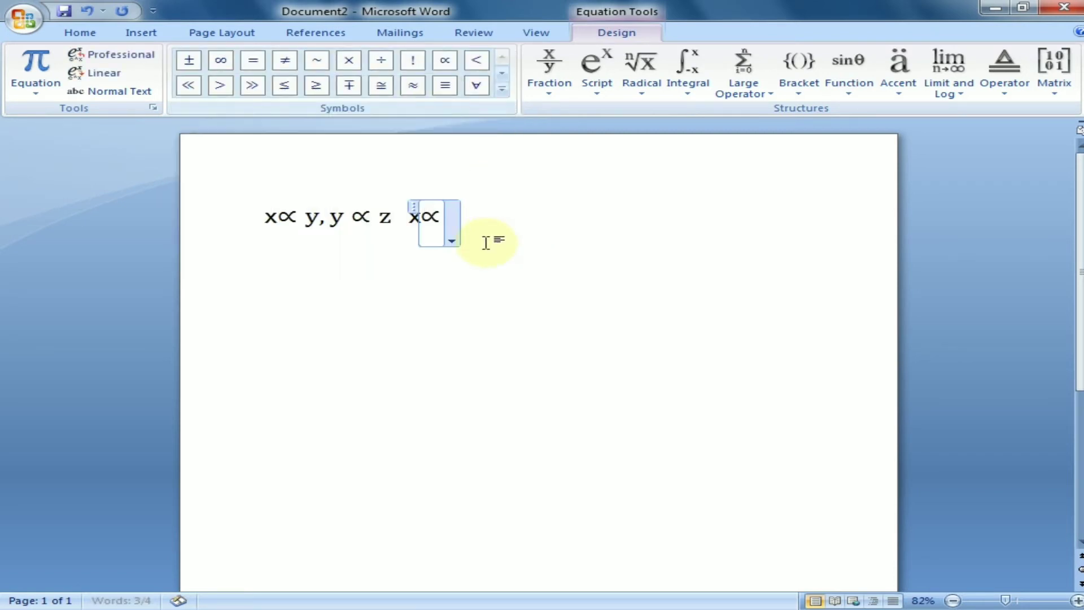
text(y)
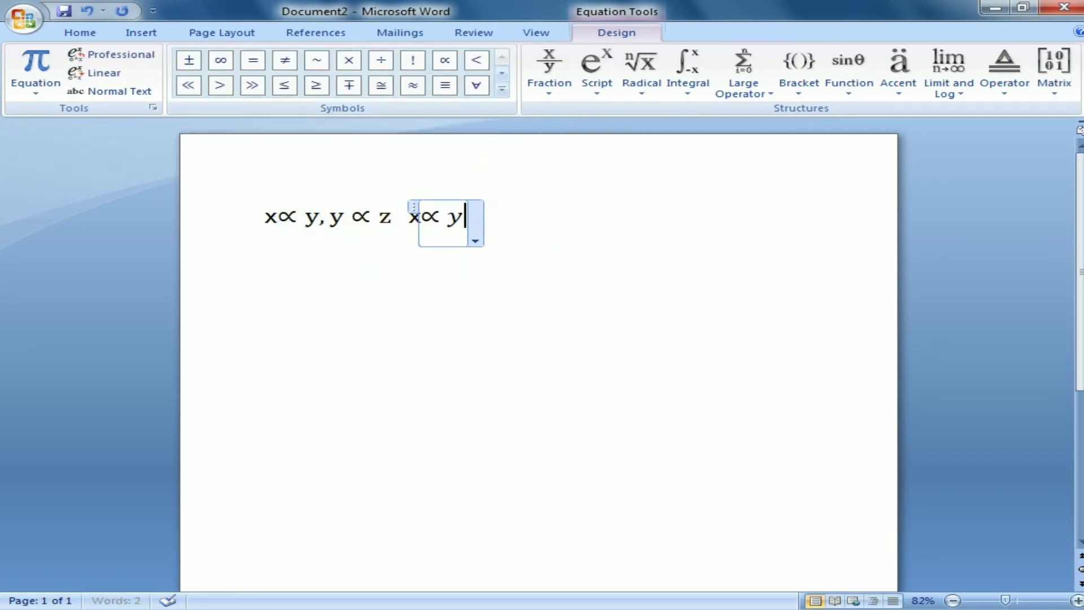
text(,)
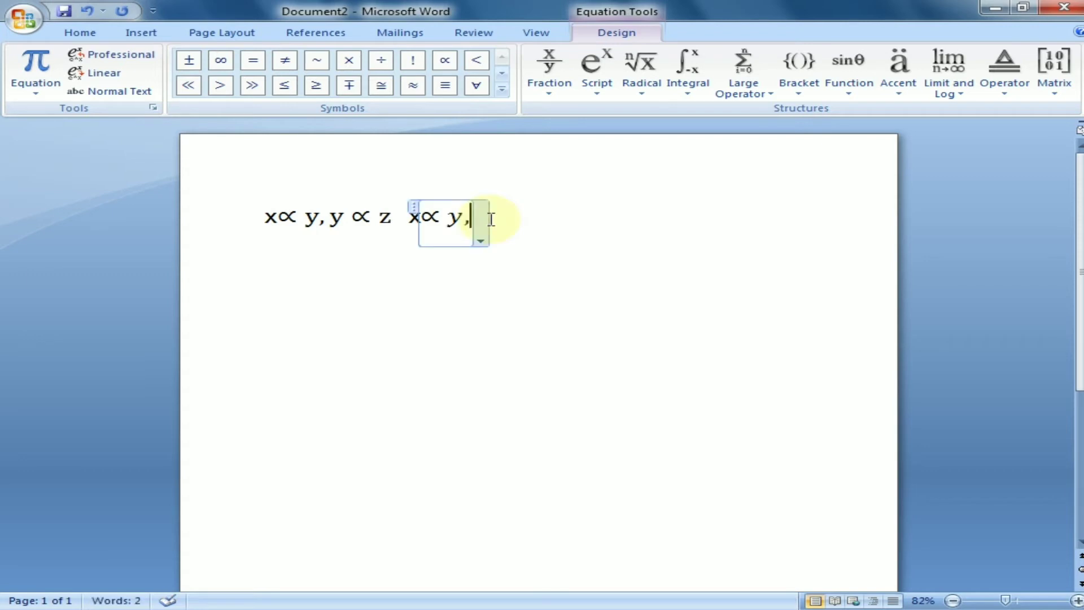
text(z)
click(564, 365)
click(523, 339)
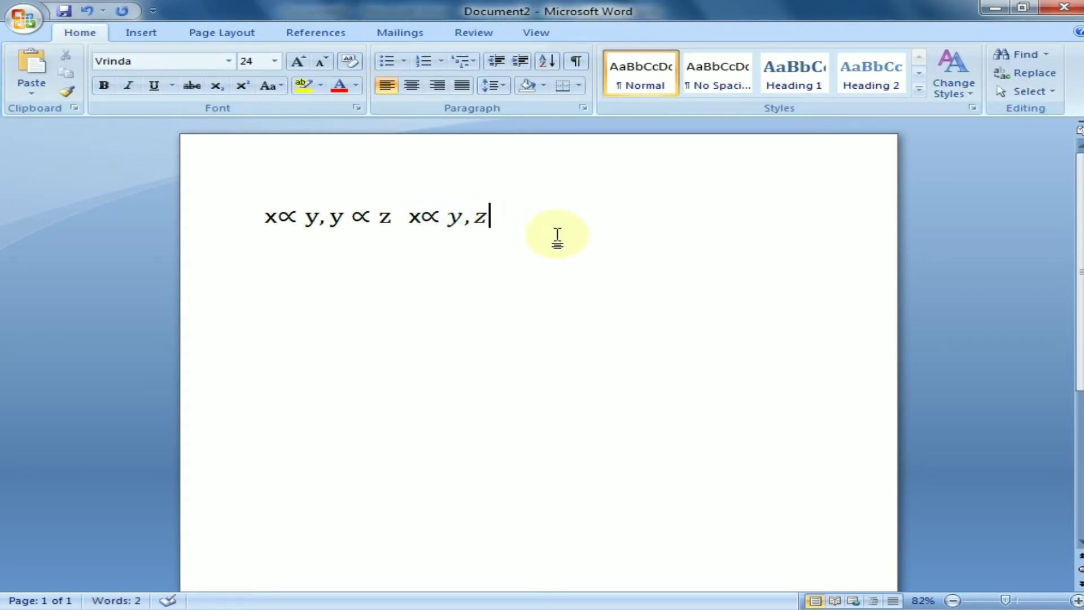
click(487, 217)
key(BackSpace)
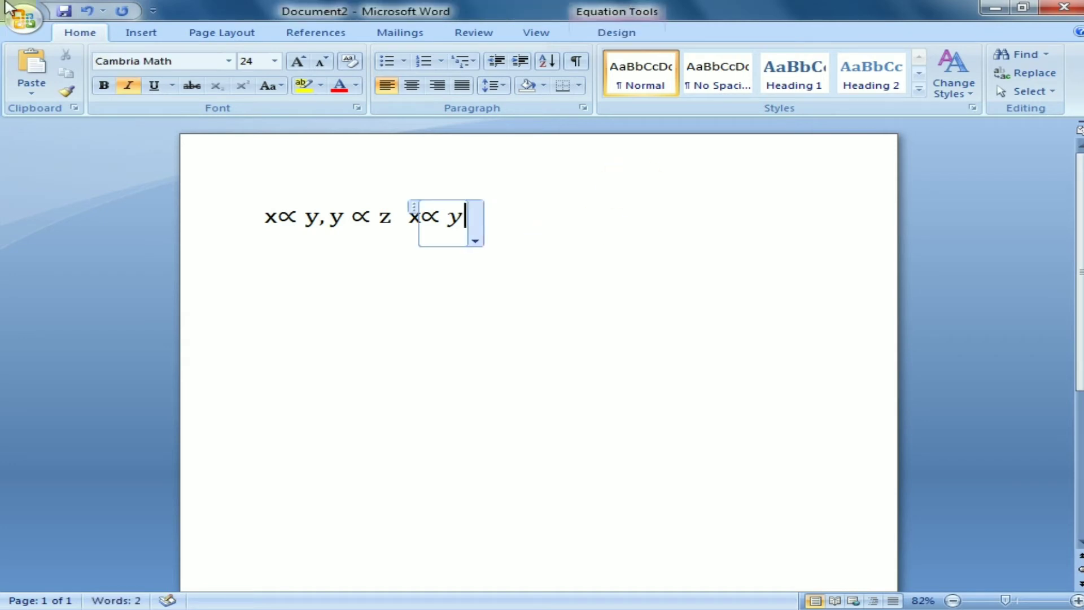
- Extend the second expression's equation after the y with another ∝ symbol followed by z
click(141, 32)
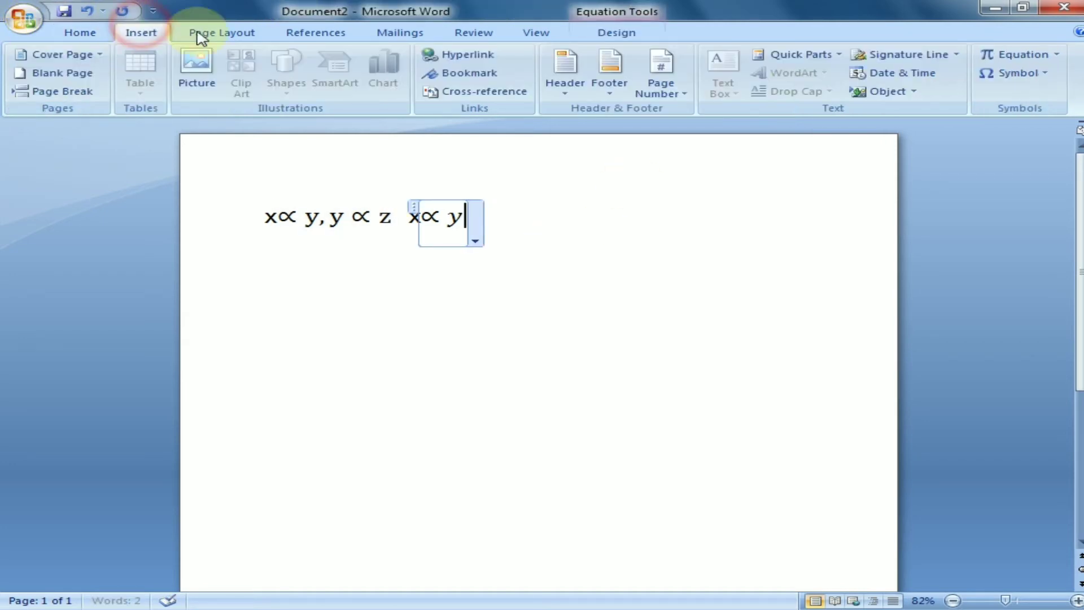
click(1034, 56)
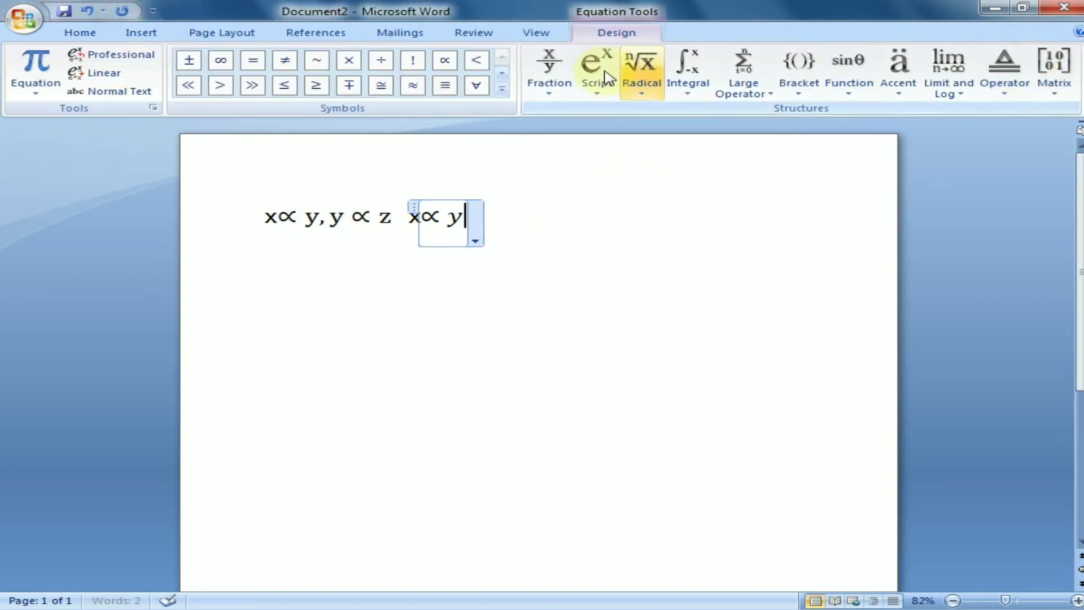
click(503, 92)
click(450, 88)
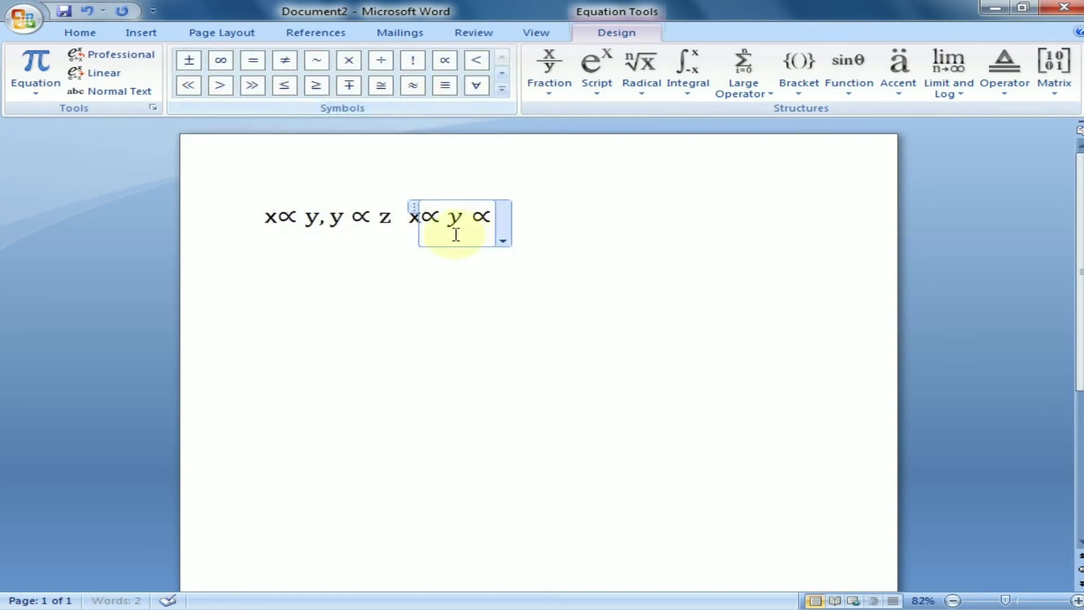
text(z)
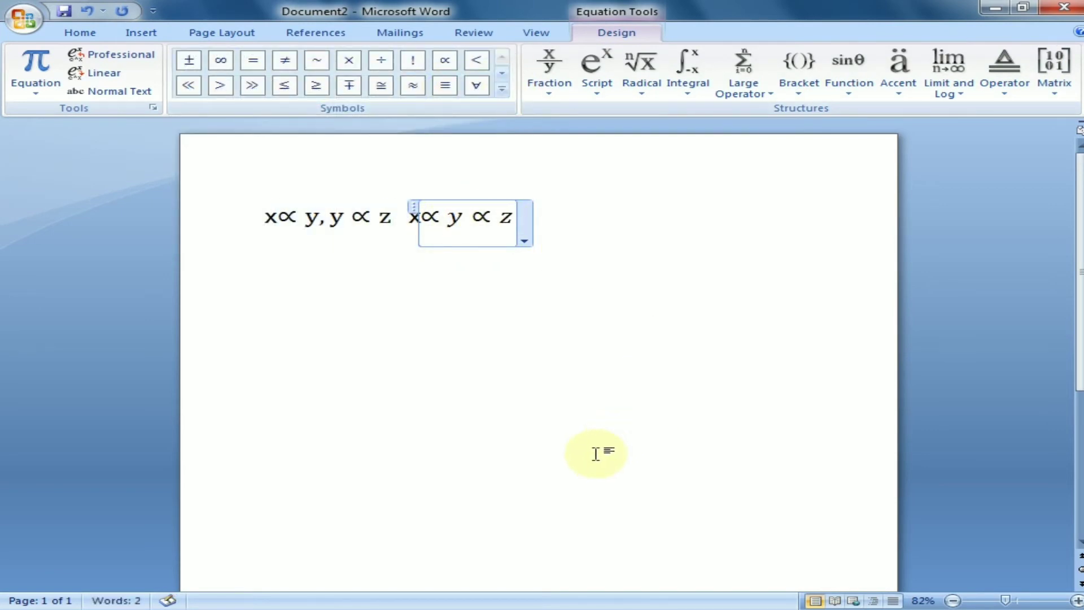
click(590, 454)
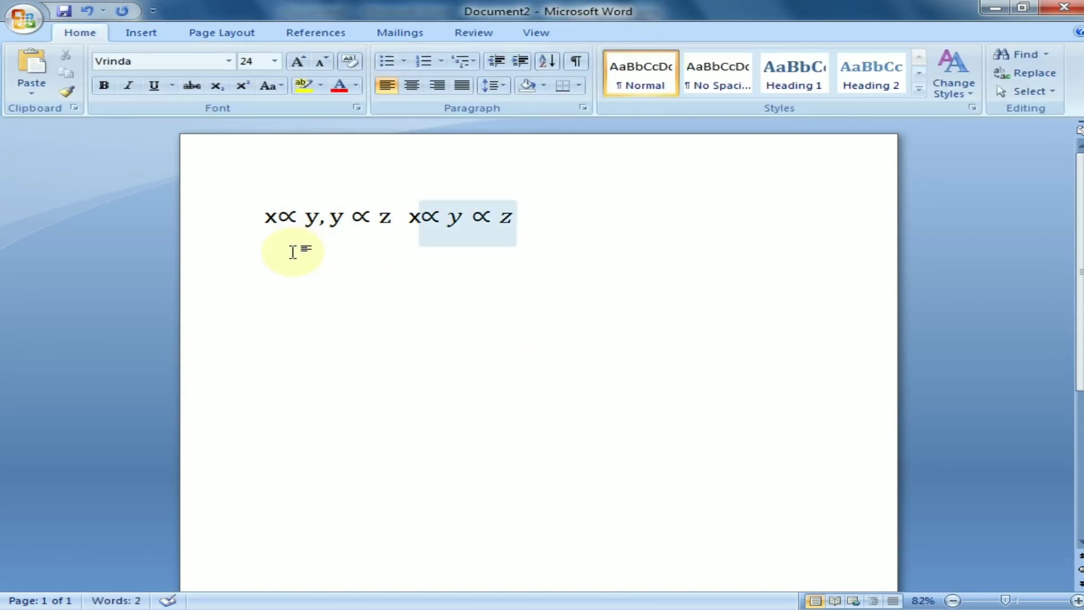
click(491, 411)
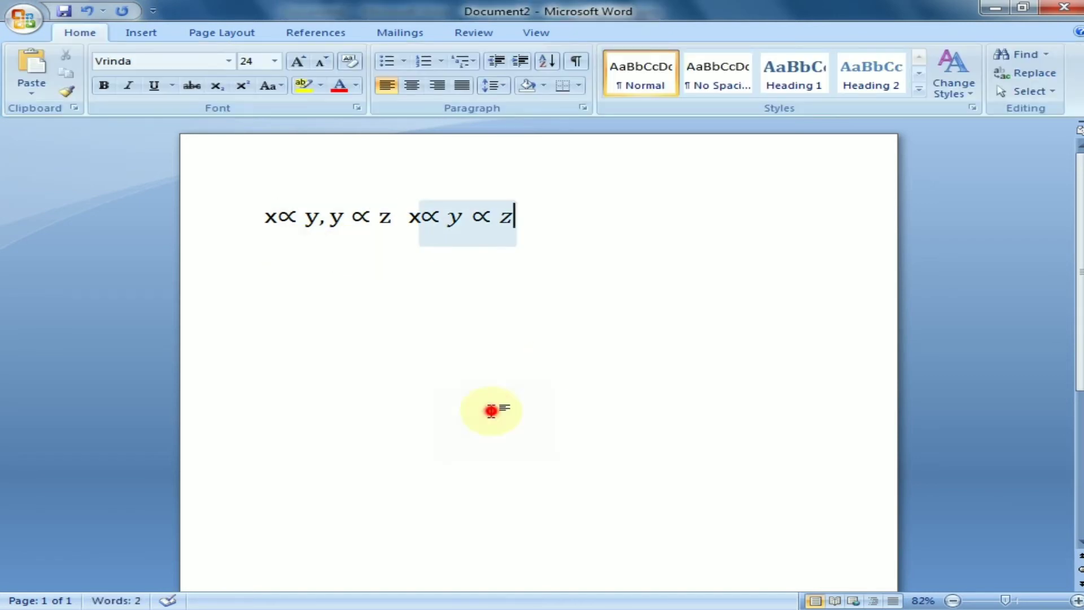
- Insert a comma and a second y before the last ∝ so the expression reads x∝ y, y ∝ z
click(459, 219)
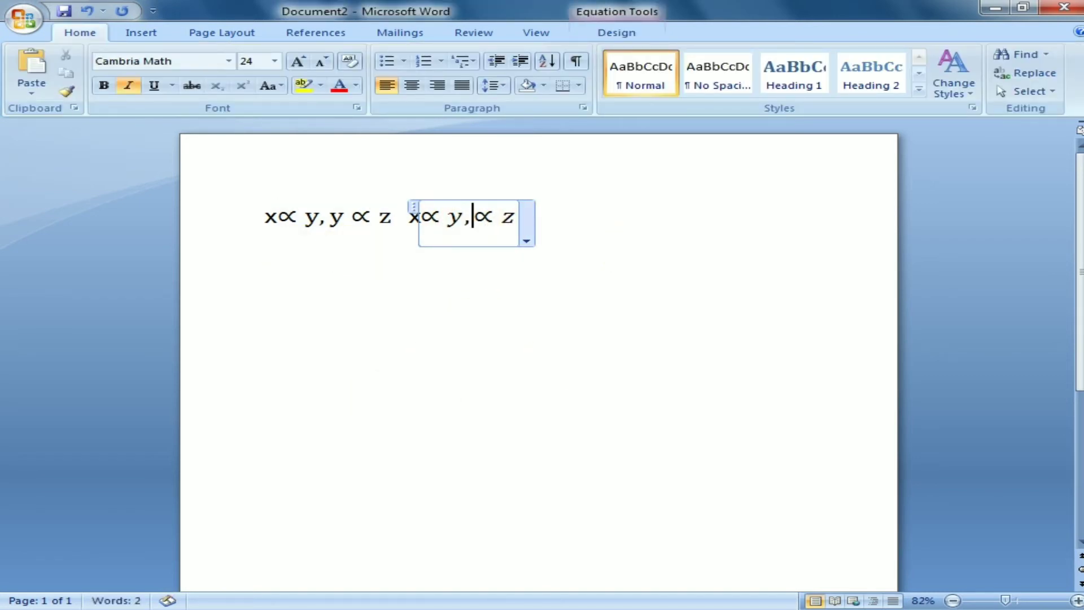
text(y)
click(641, 370)
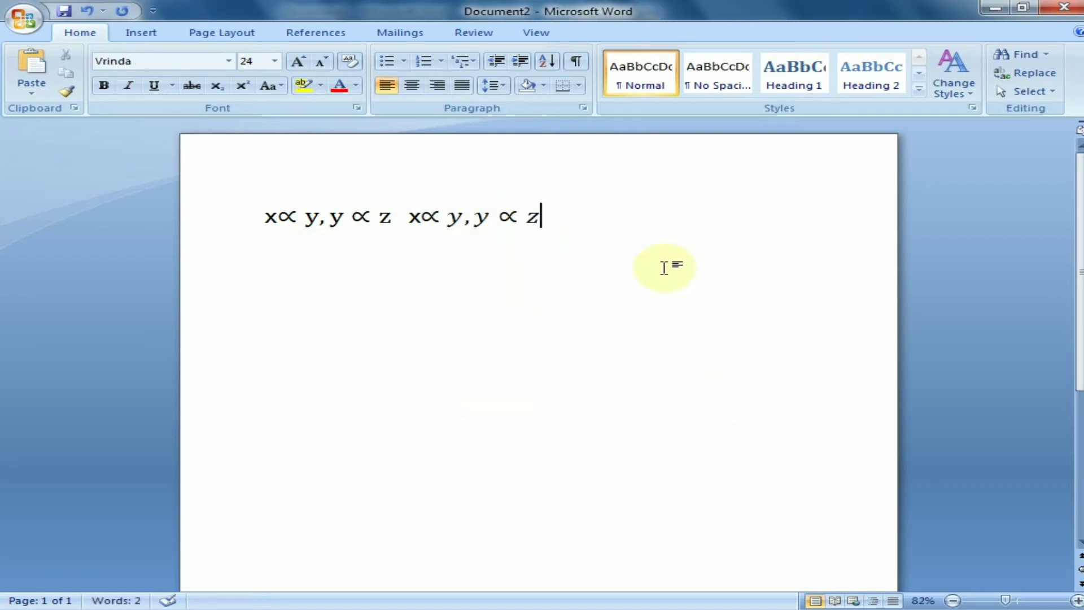
- Clear the whole line in Document2 and copy the expression 5x²−2x+3= from Document1 into it
click(48, 218)
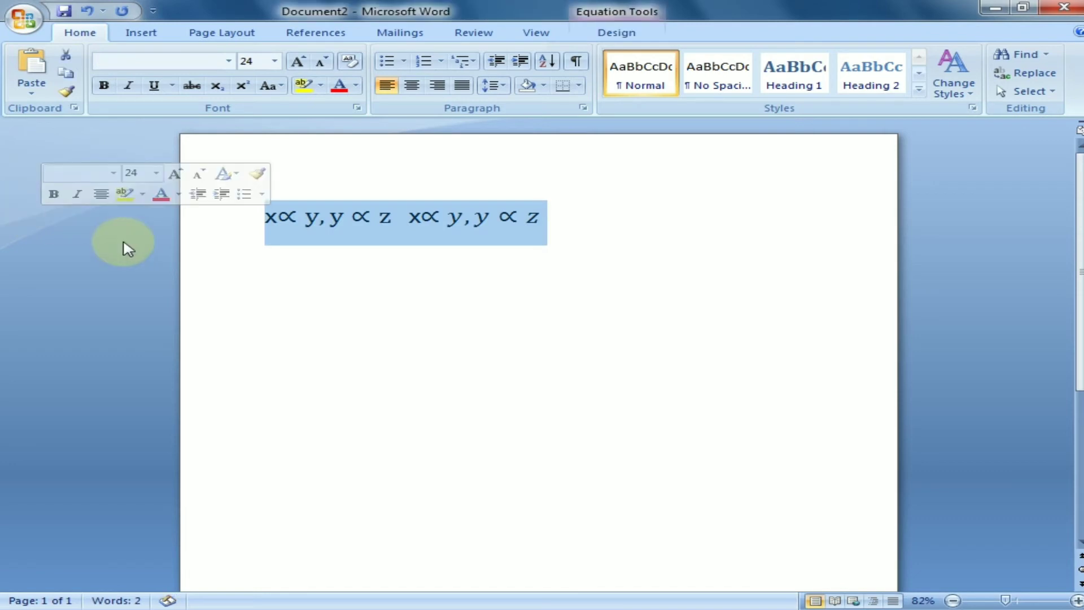
key(Delete)
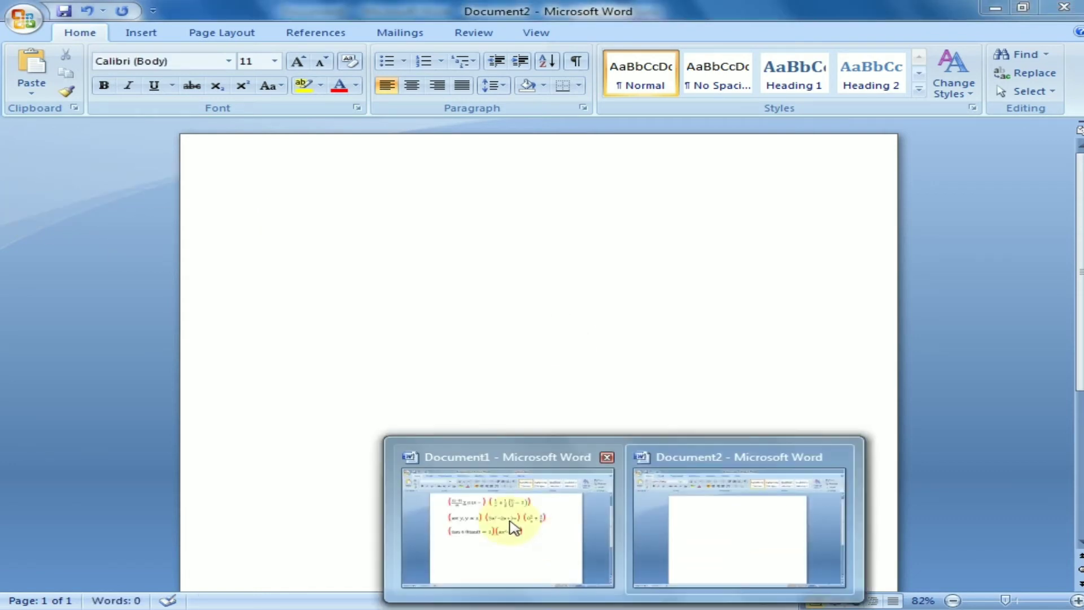
click(513, 508)
drag(455, 248, 585, 249)
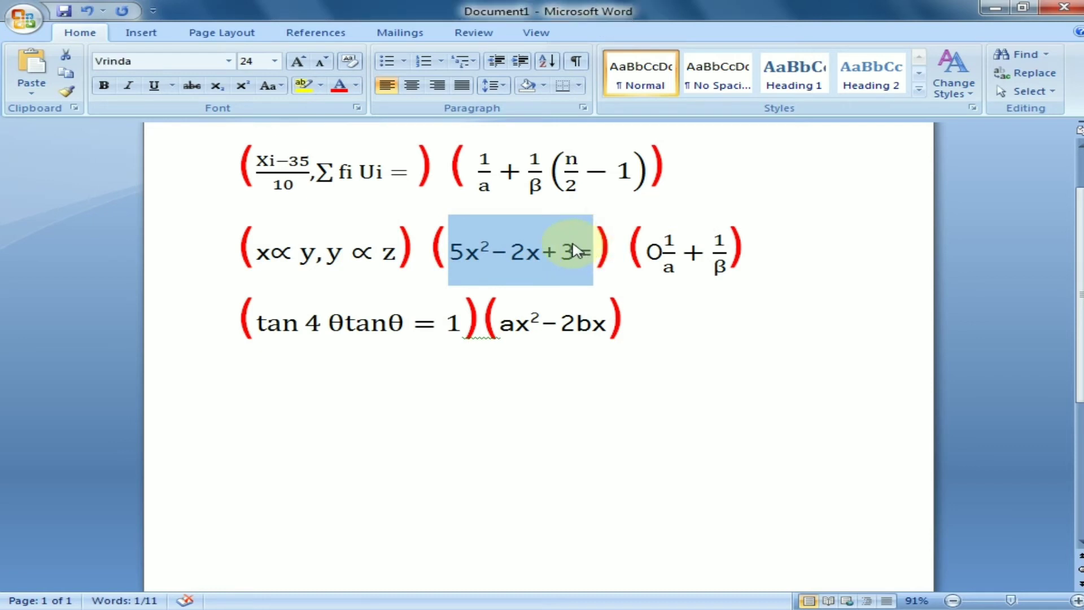
click(672, 520)
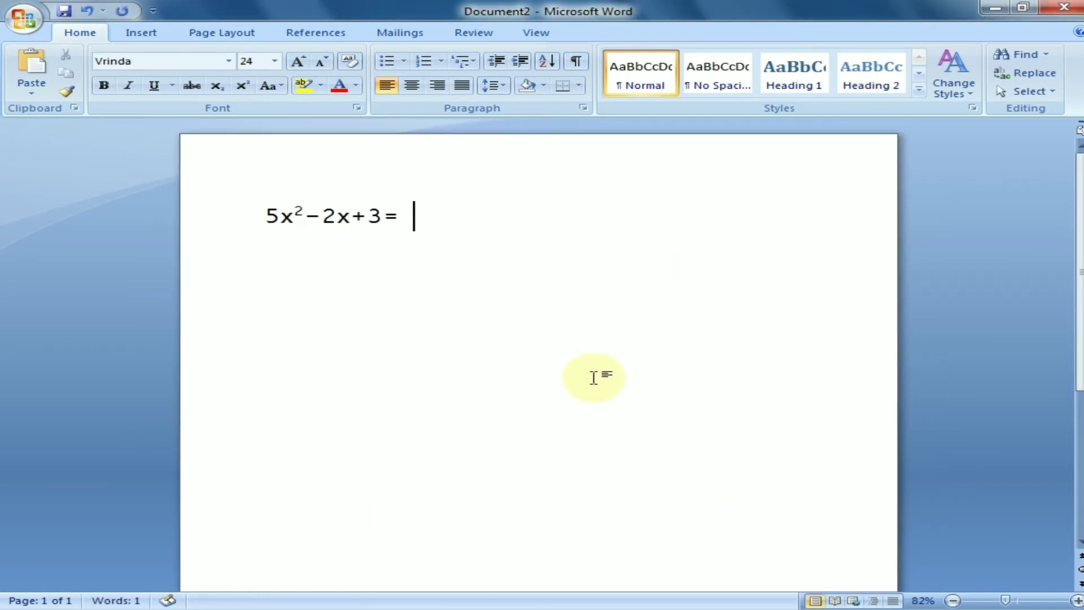
- Enter 5x2 after the copied expression and format the 2 as superscript, trying subscript on it in between
text(5)
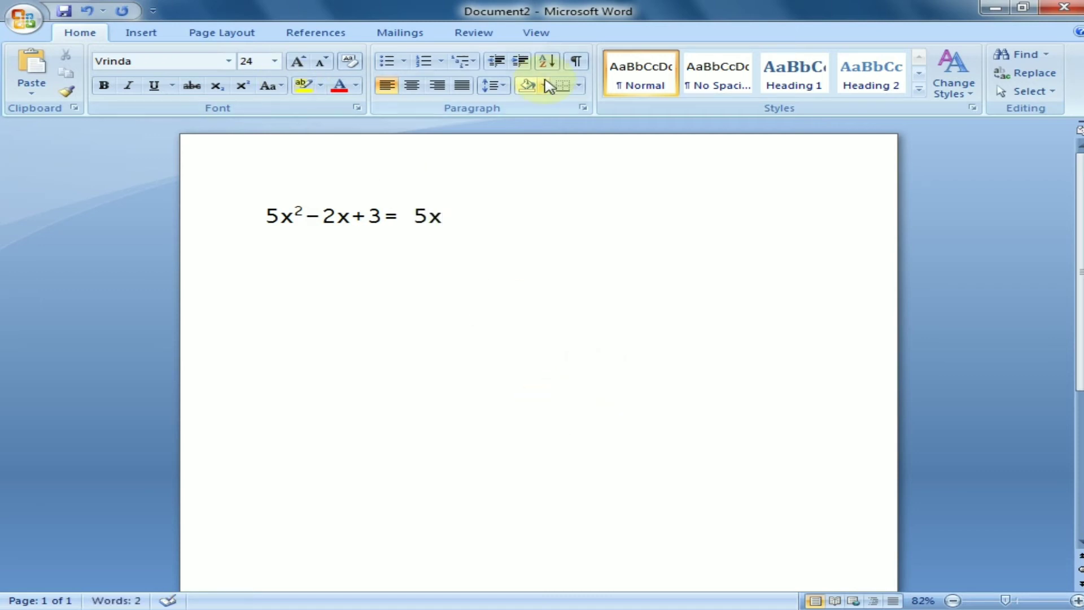
text(x2)
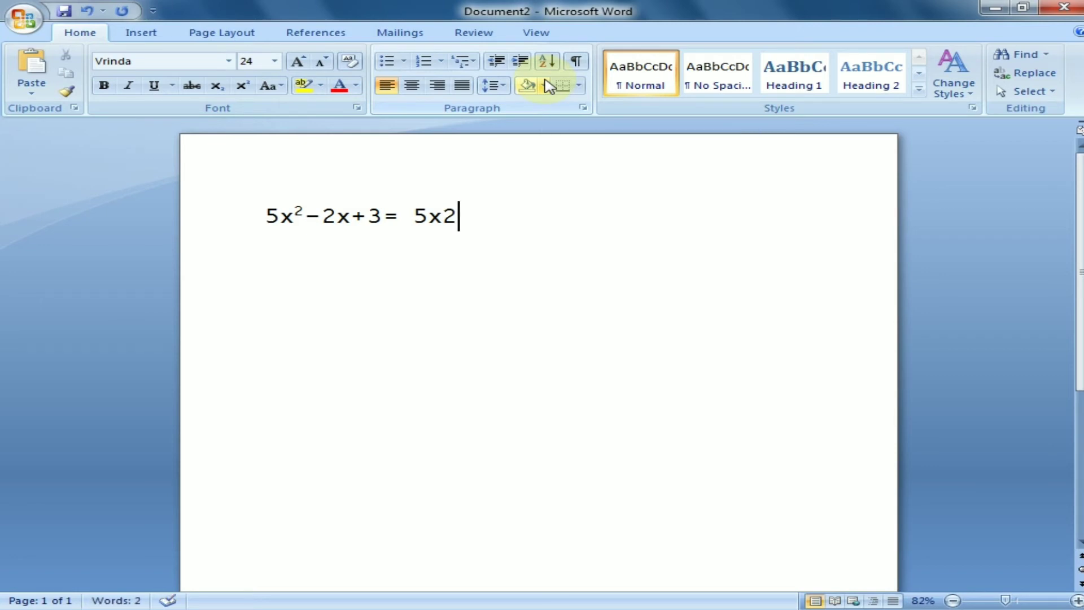
click(243, 90)
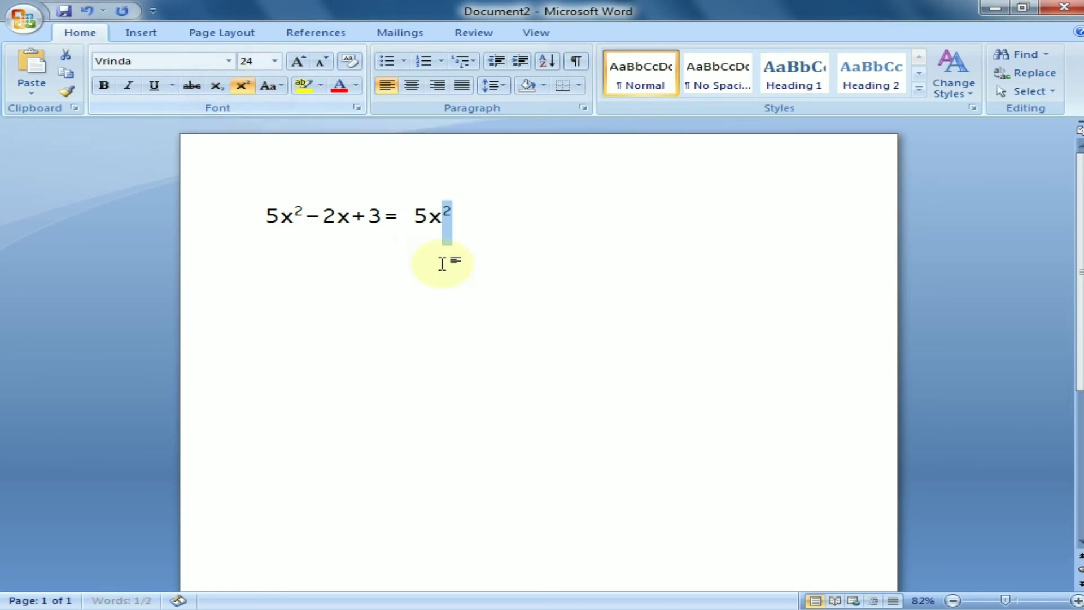
click(220, 89)
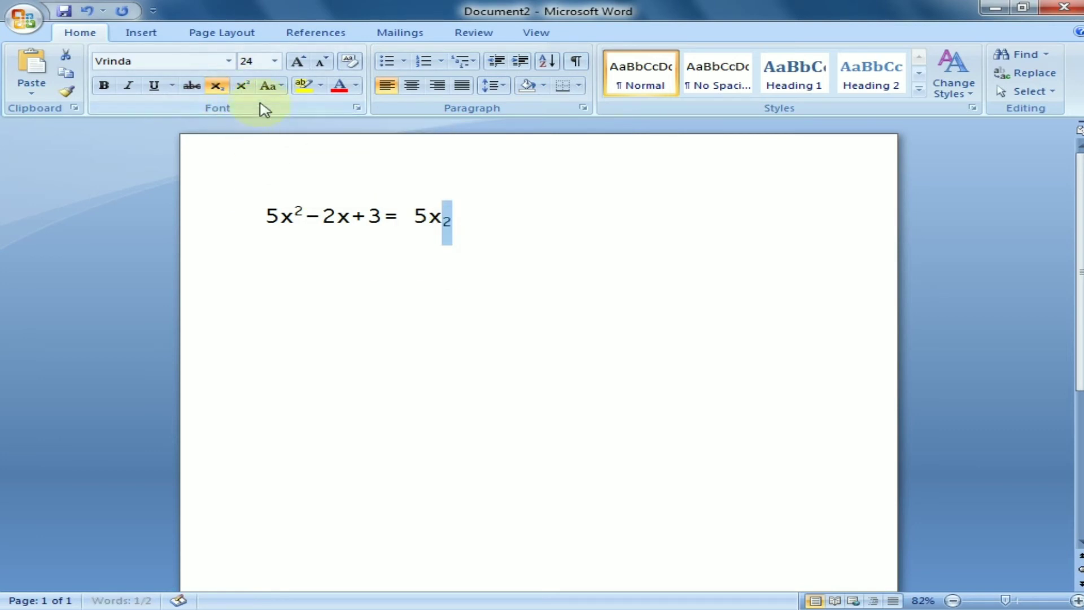
click(242, 87)
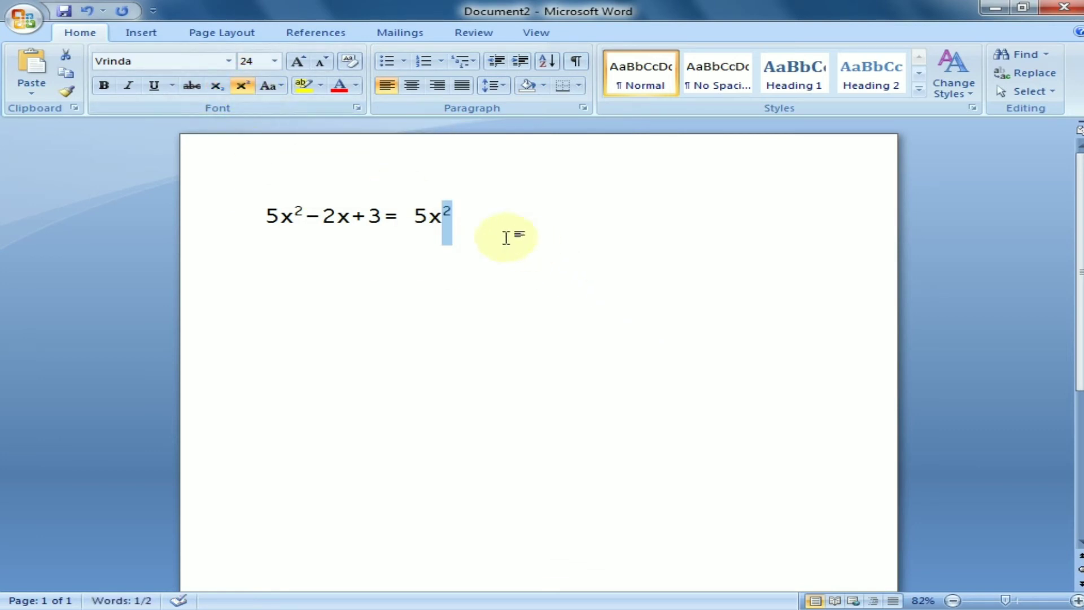
click(455, 301)
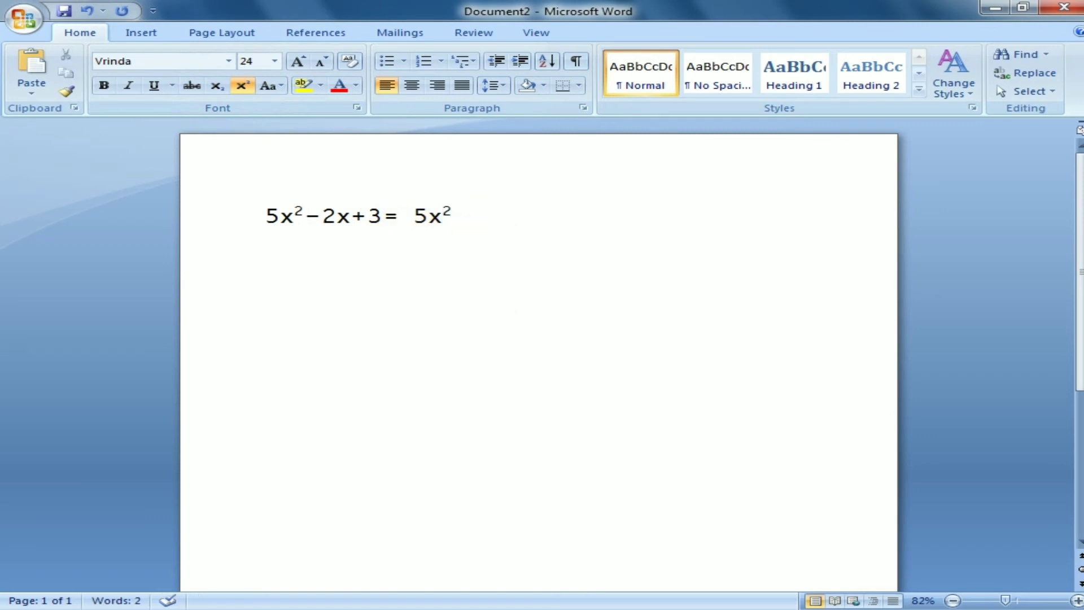
- Replace the x² after the second 5 with a new equation holding an empty superscript structure
key(BackSpace)
key(BackSpace)
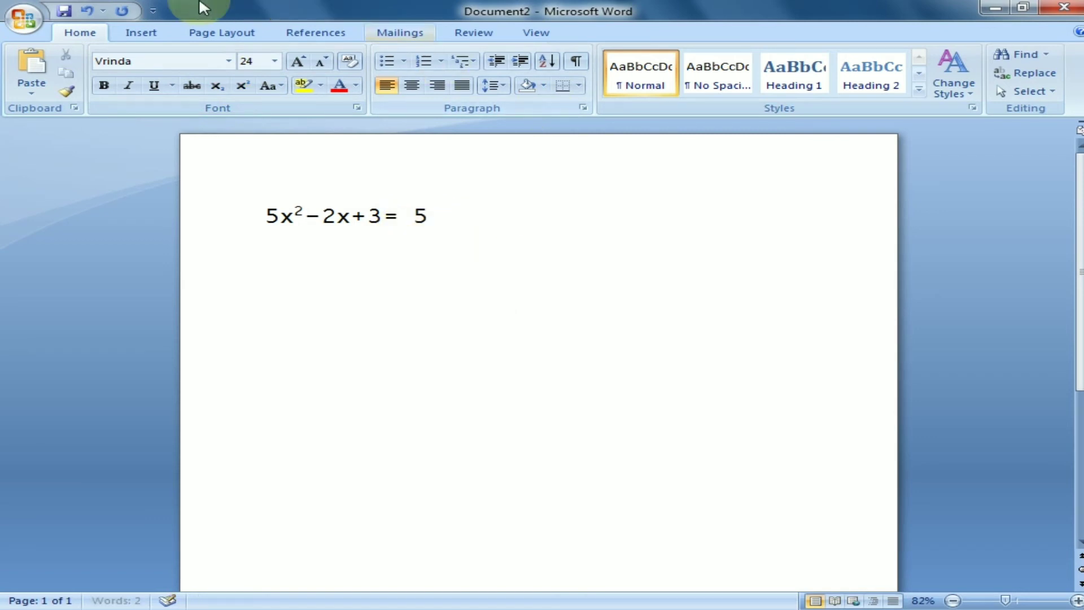
click(136, 33)
click(1058, 53)
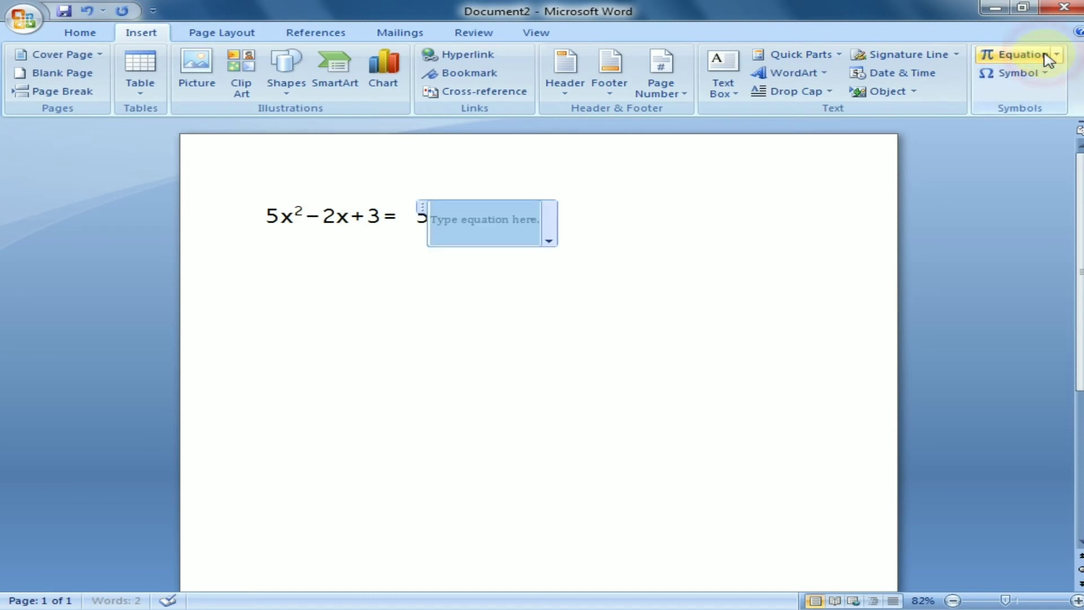
click(600, 92)
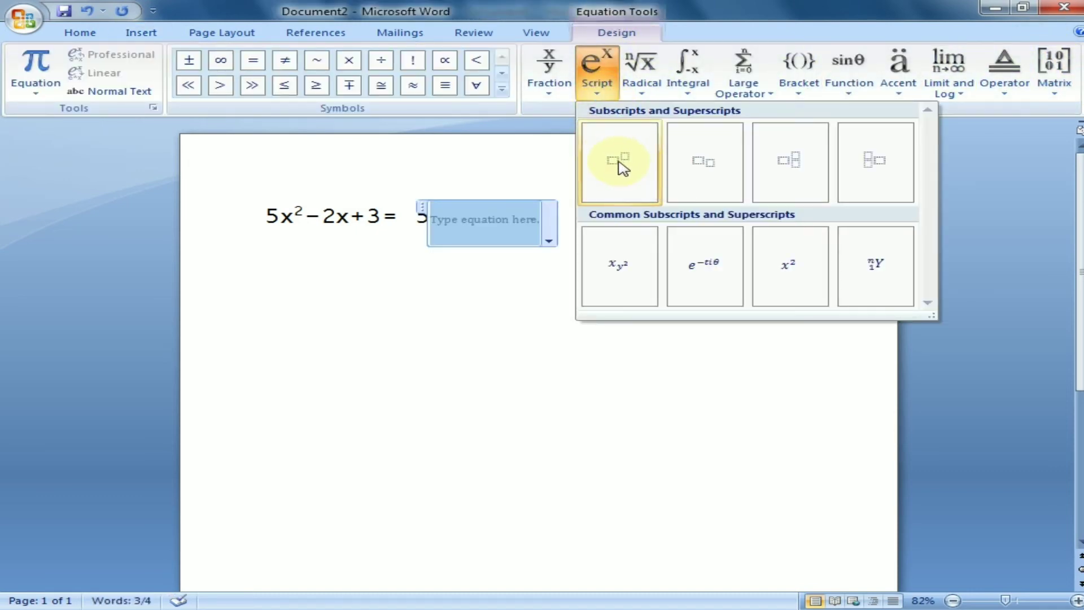
click(623, 167)
click(537, 319)
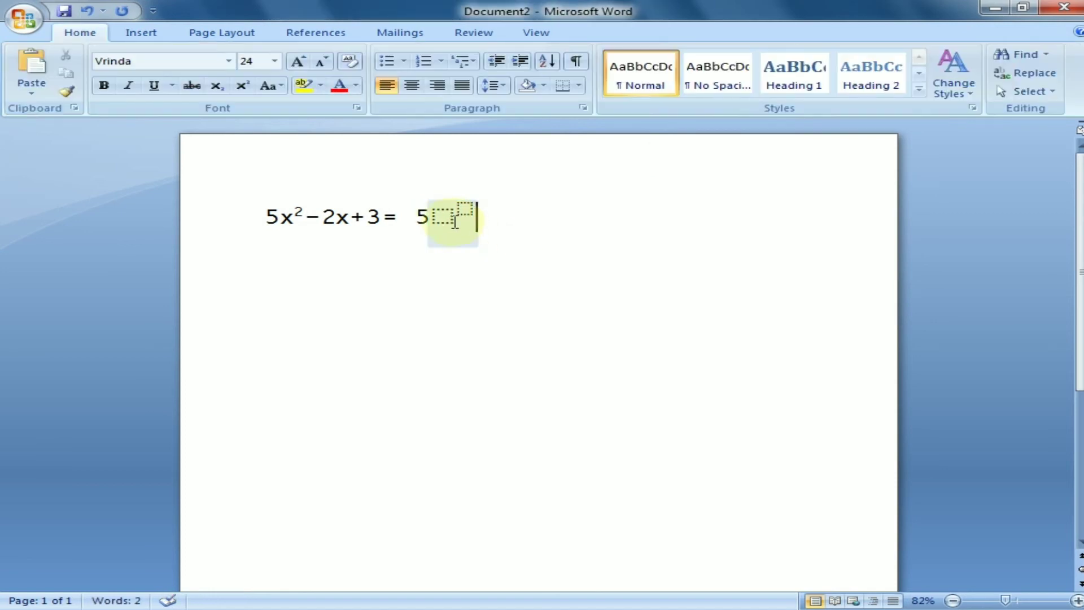
- Fill the superscript structure with base x and exponent 2, and continue the expression with -2x+3=
click(442, 215)
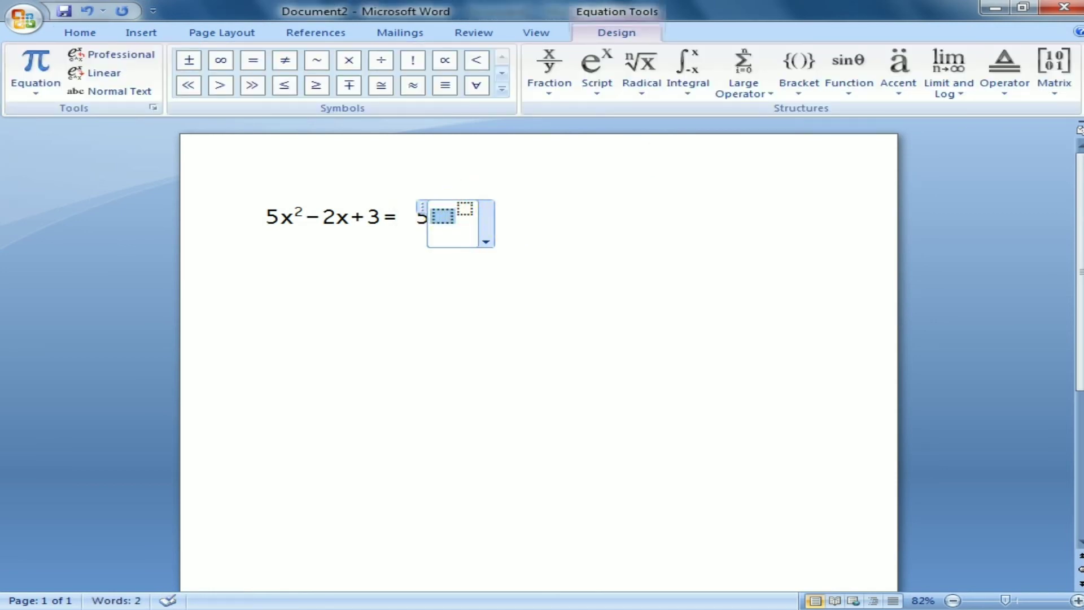
text(x)
click(467, 212)
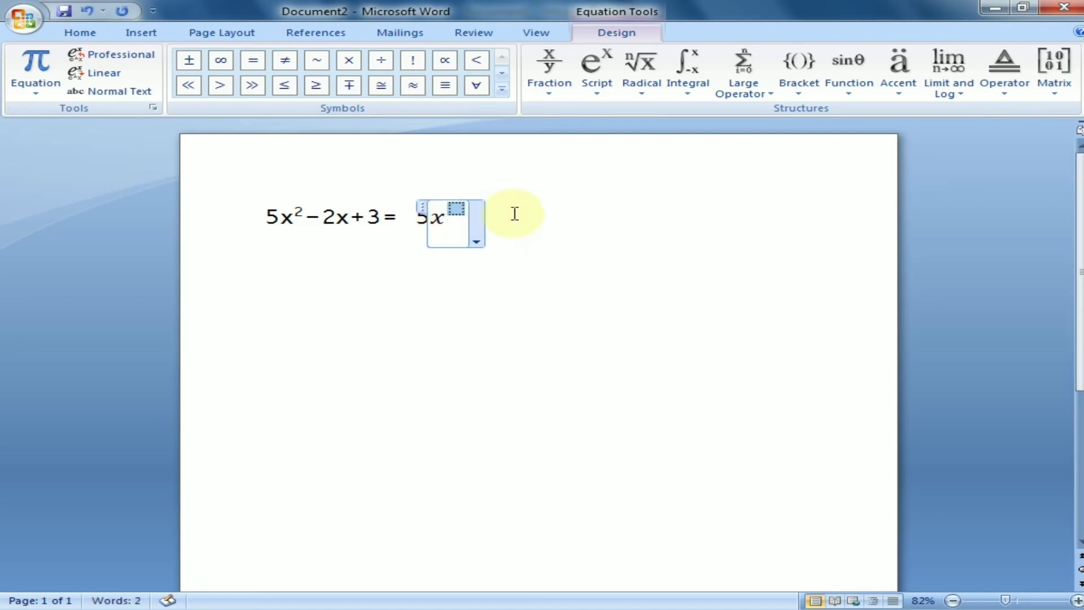
text(2)
click(537, 278)
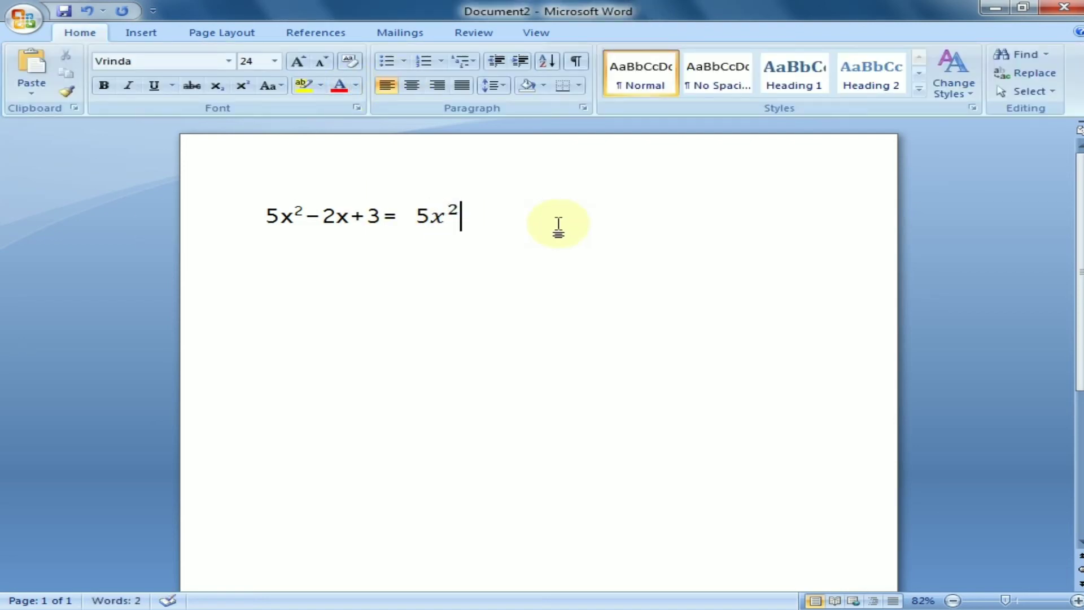
text(-2x+3=)
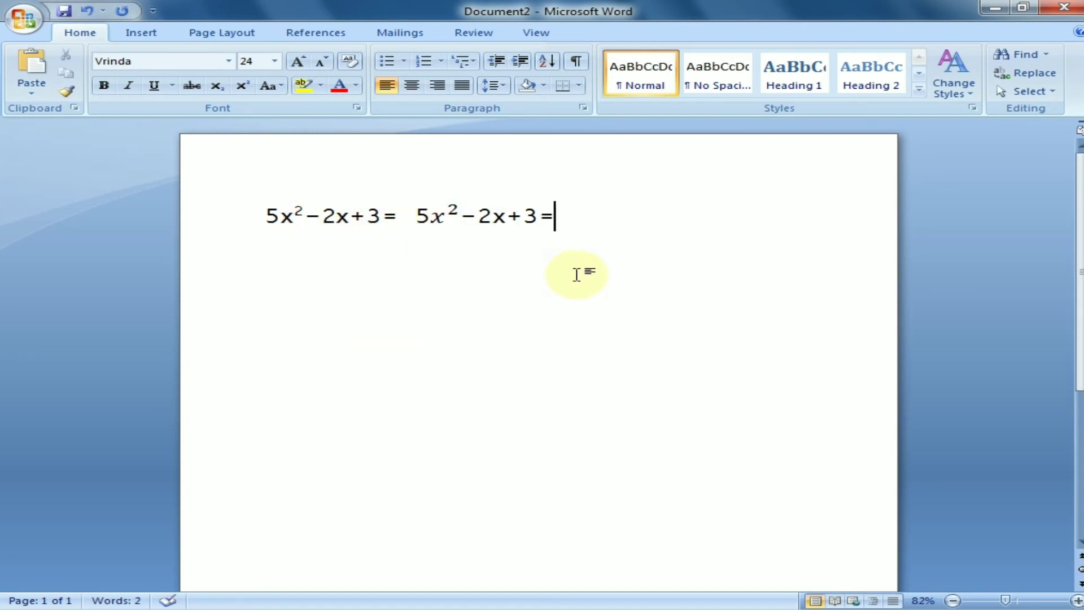
- Clear the whole line in Document2 and copy the expression tan 4 θtanθ = 1 from Document1 into it
drag(577, 215, 278, 213)
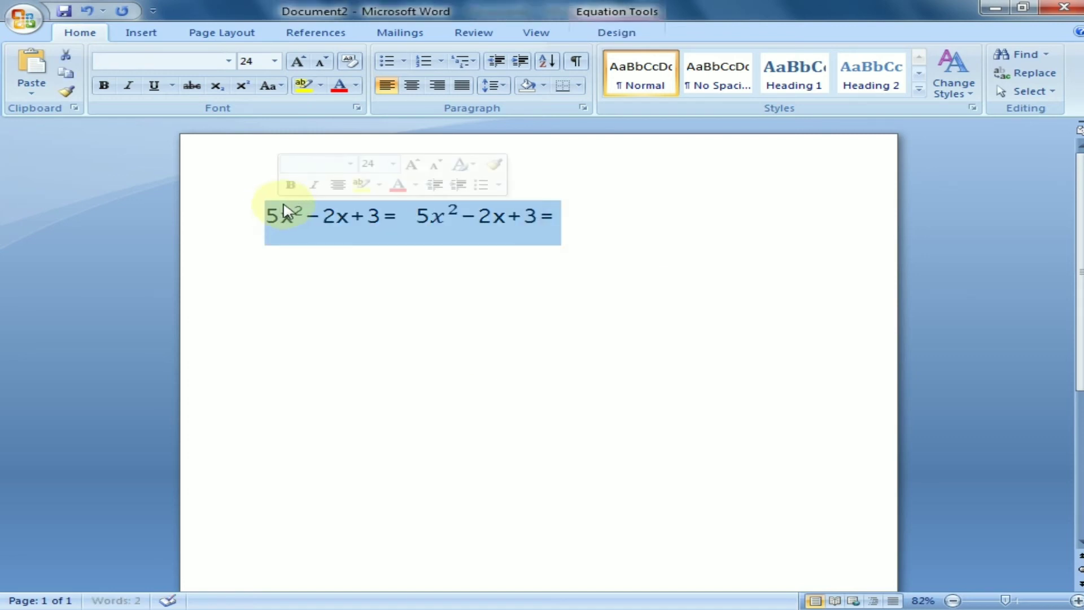
key(BackSpace)
key(BackSpace)
click(516, 537)
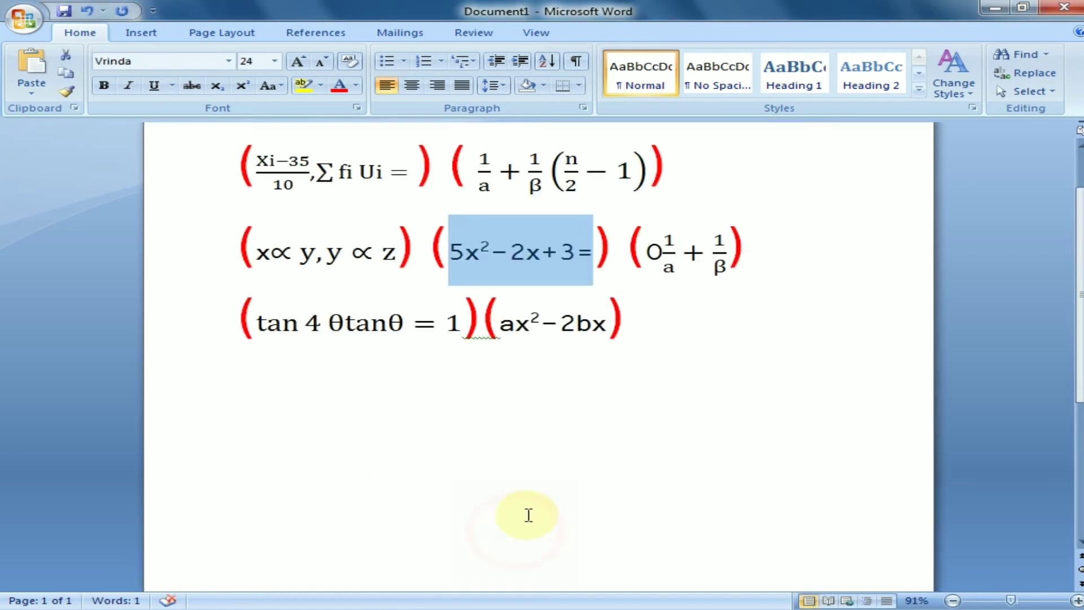
drag(651, 252, 715, 247)
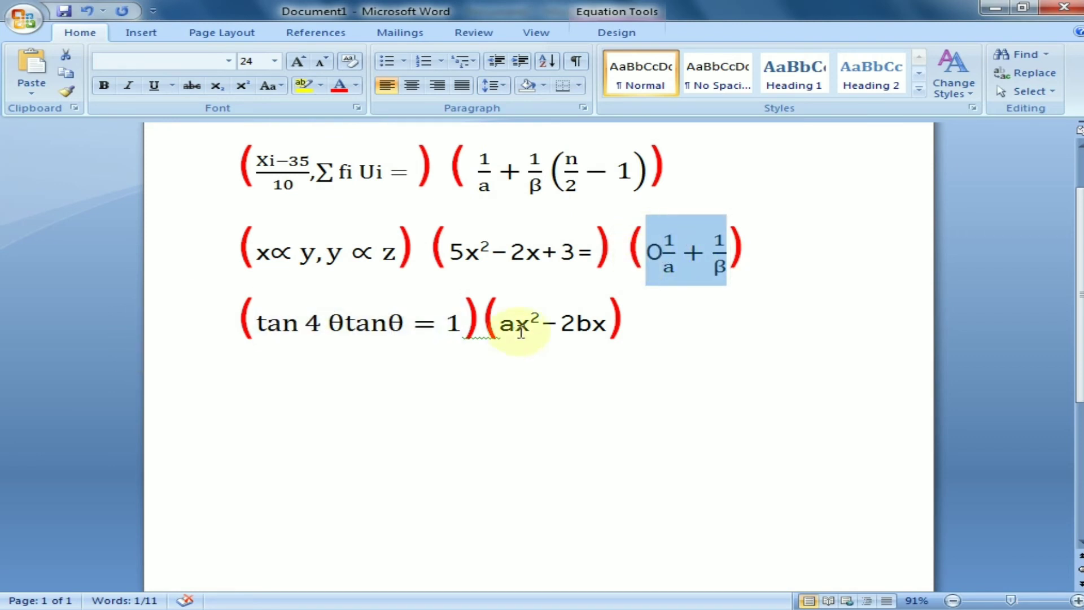
mouse_move(260, 324)
mouse_down()
mouse_move(453, 324)
mouse_move(261, 327)
mouse_up()
key(ctrl+c)
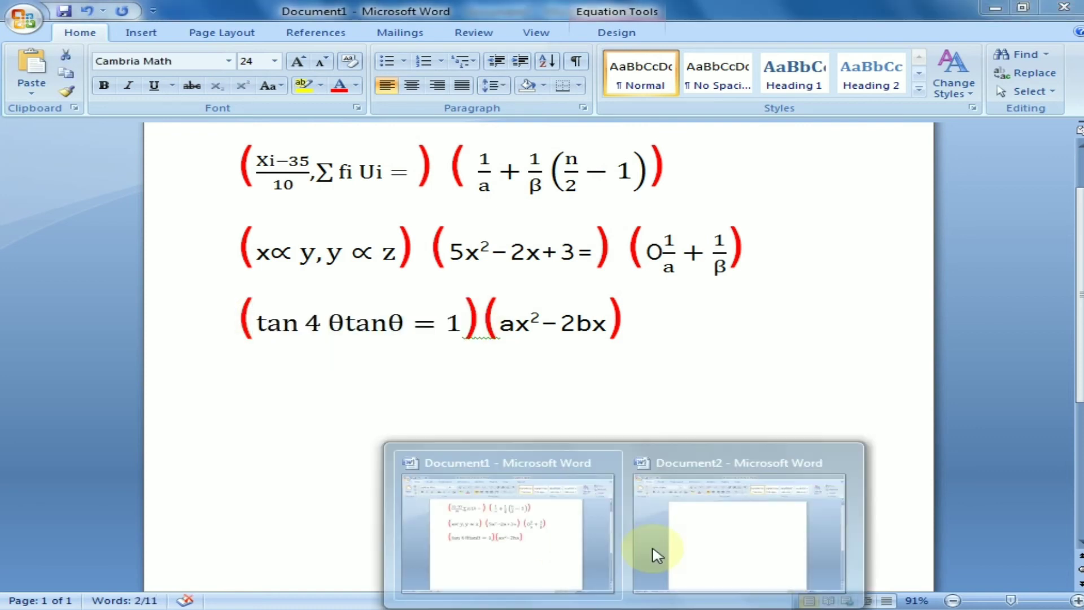
click(654, 552)
key(ctrl+v)
- Enter tan 4 after the copied expression and follow it with a new equation containing the symbol θ
click(649, 380)
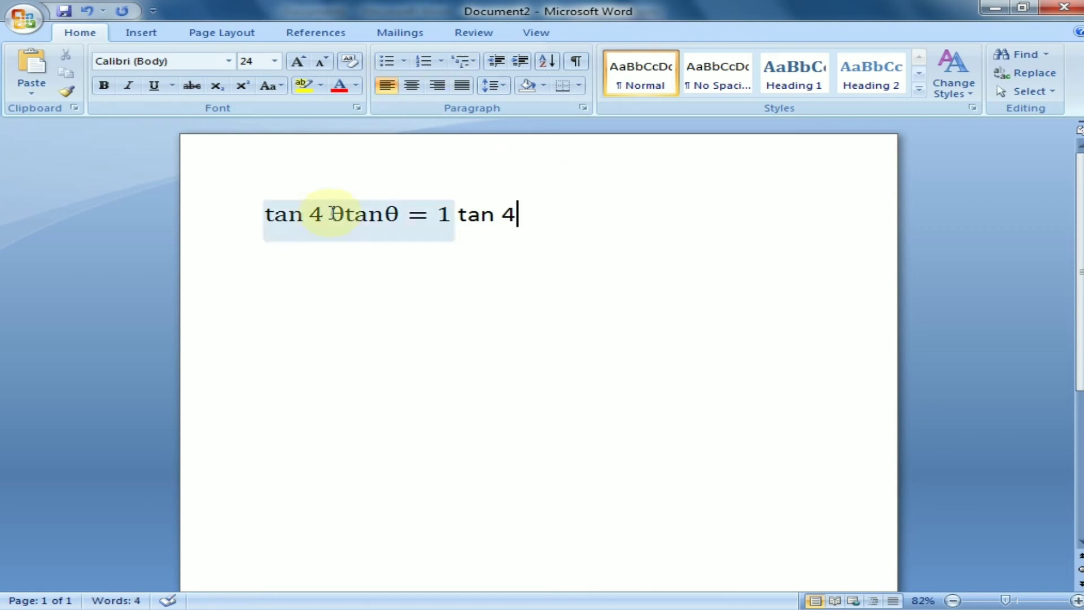
click(148, 33)
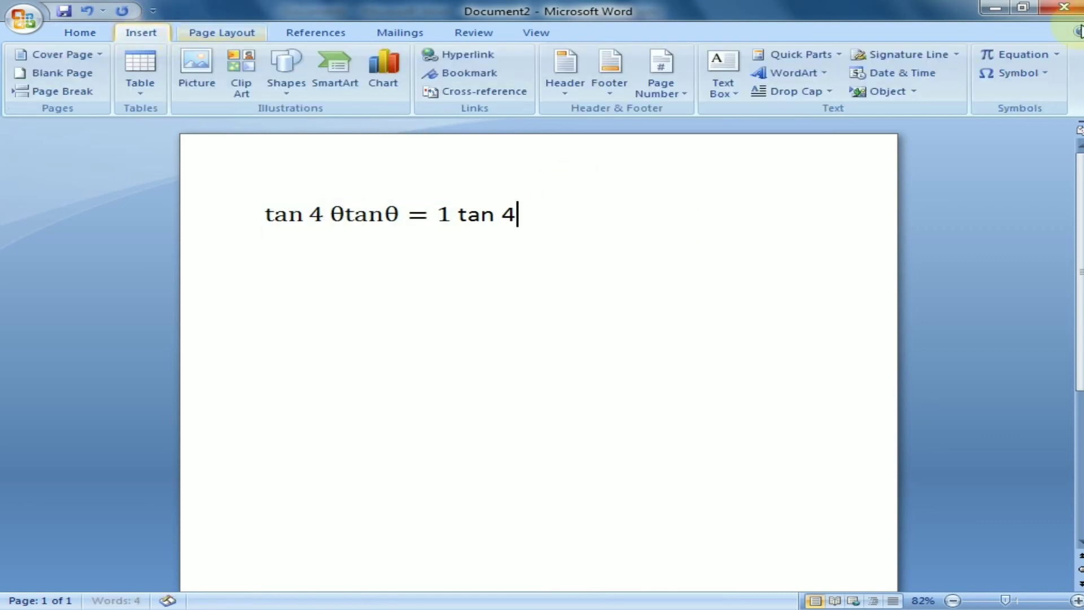
click(1056, 56)
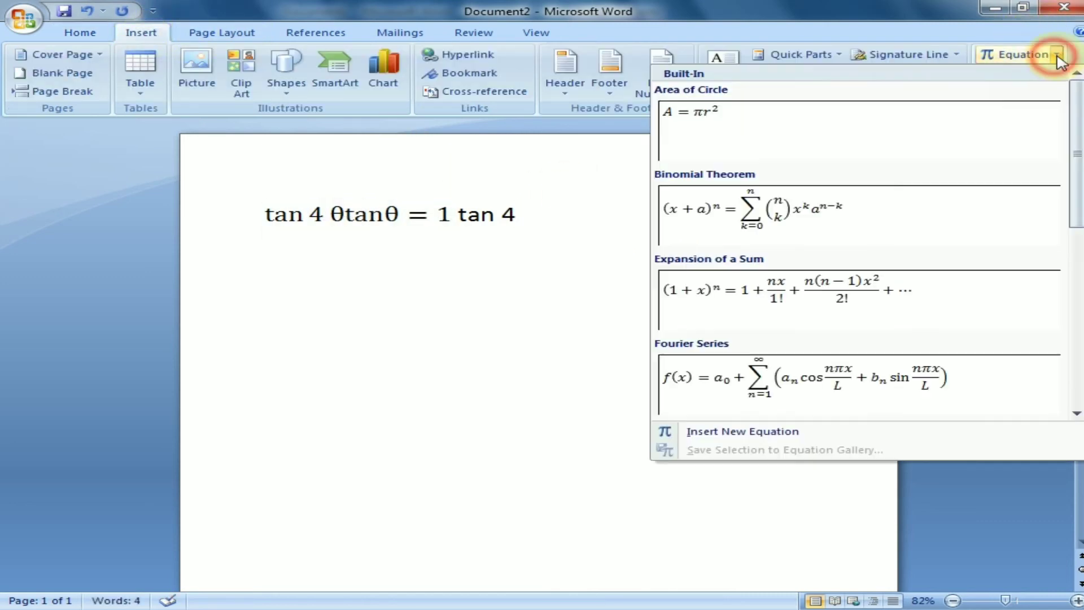
click(819, 426)
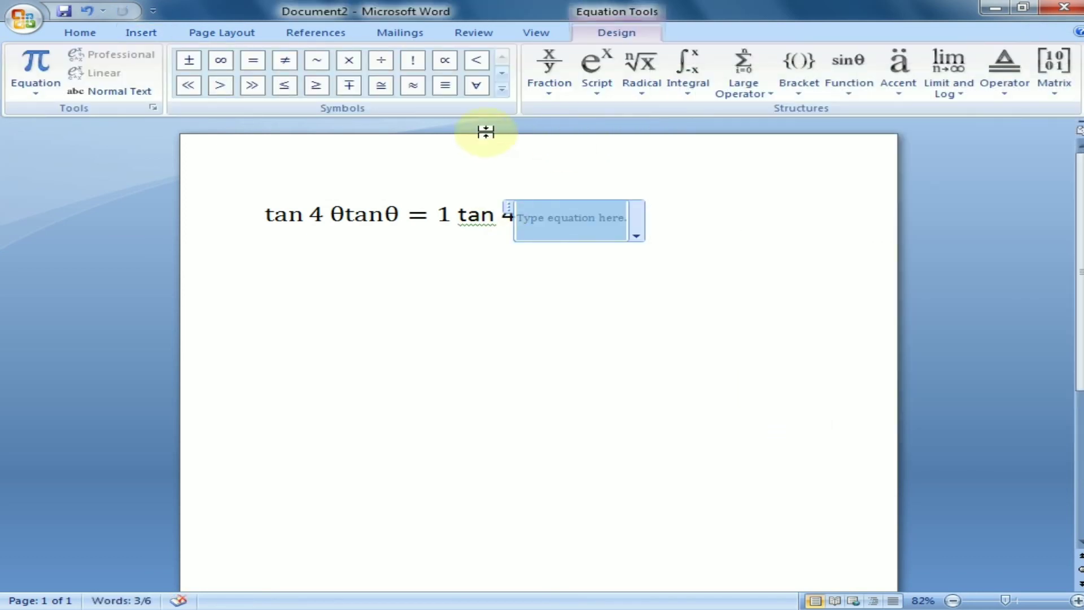
click(501, 92)
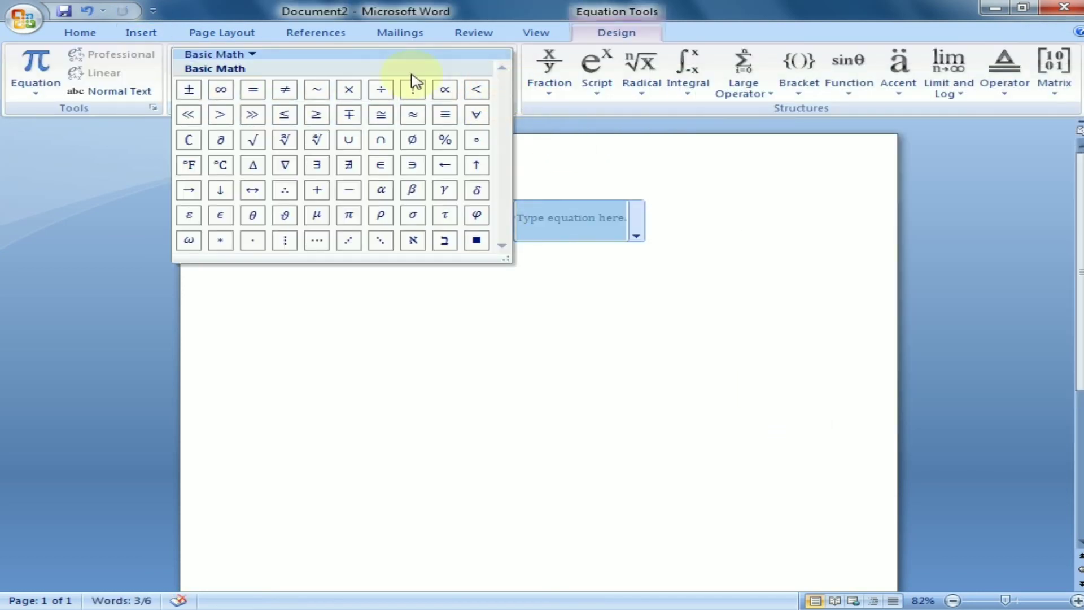
click(261, 217)
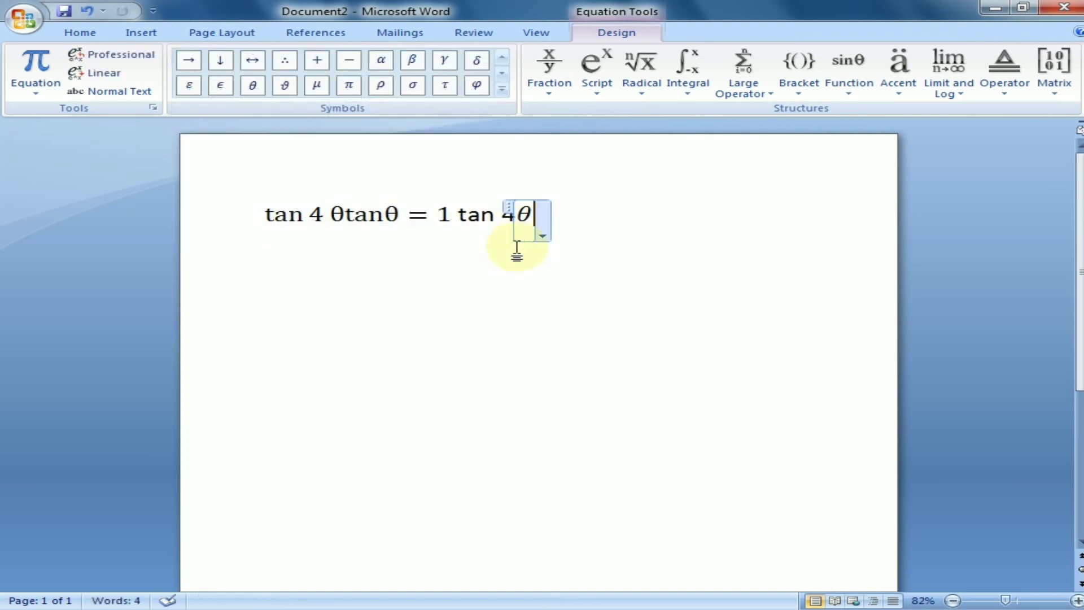
- Continue the equation after θ with tanθ and add =1 behind it as normal text
text(t)
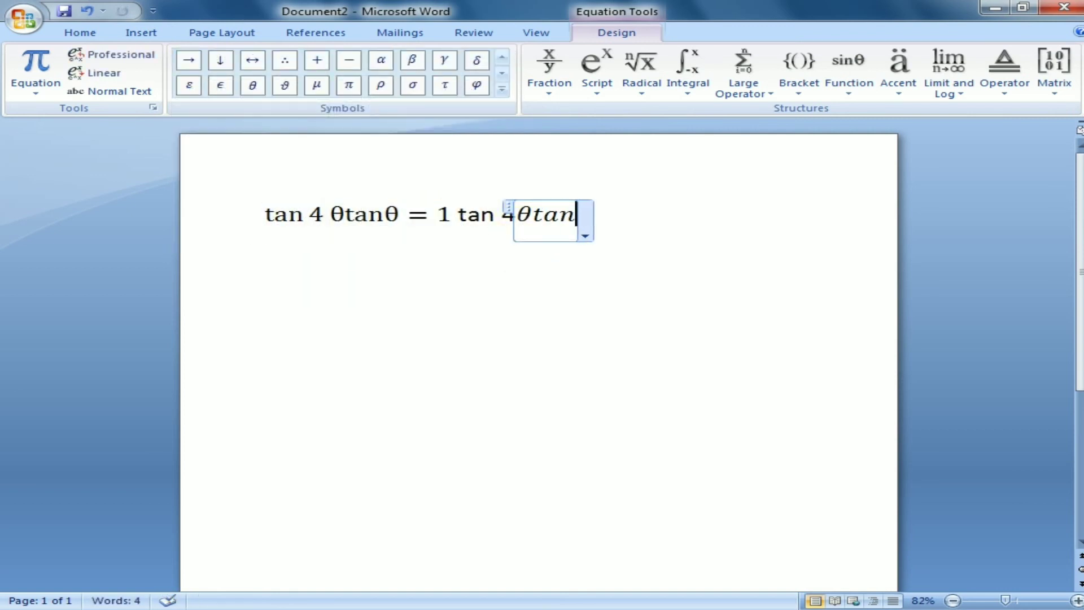
text(an)
click(501, 90)
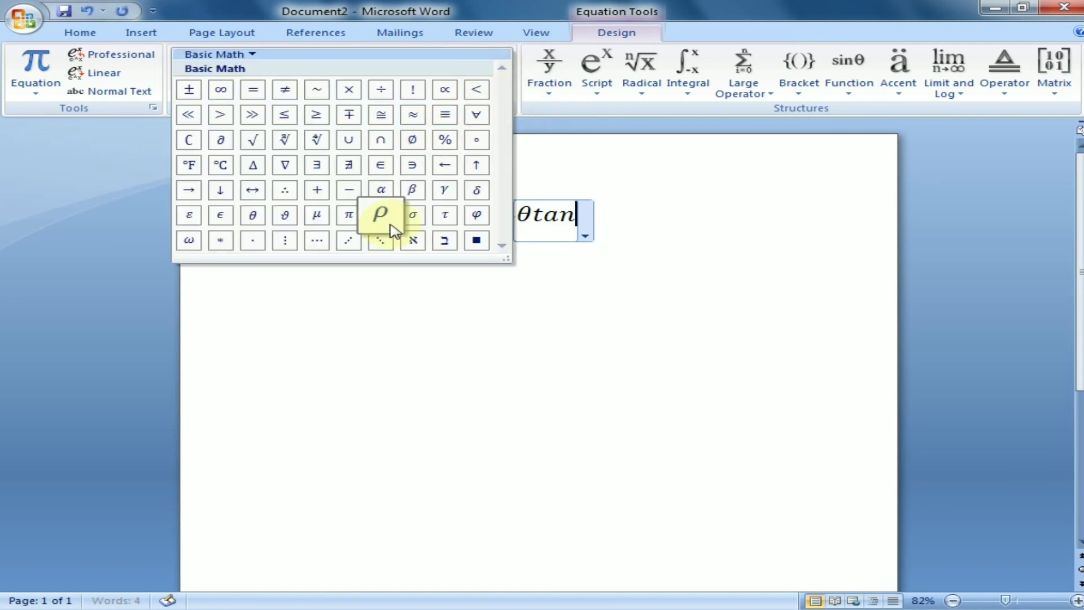
click(262, 216)
click(672, 220)
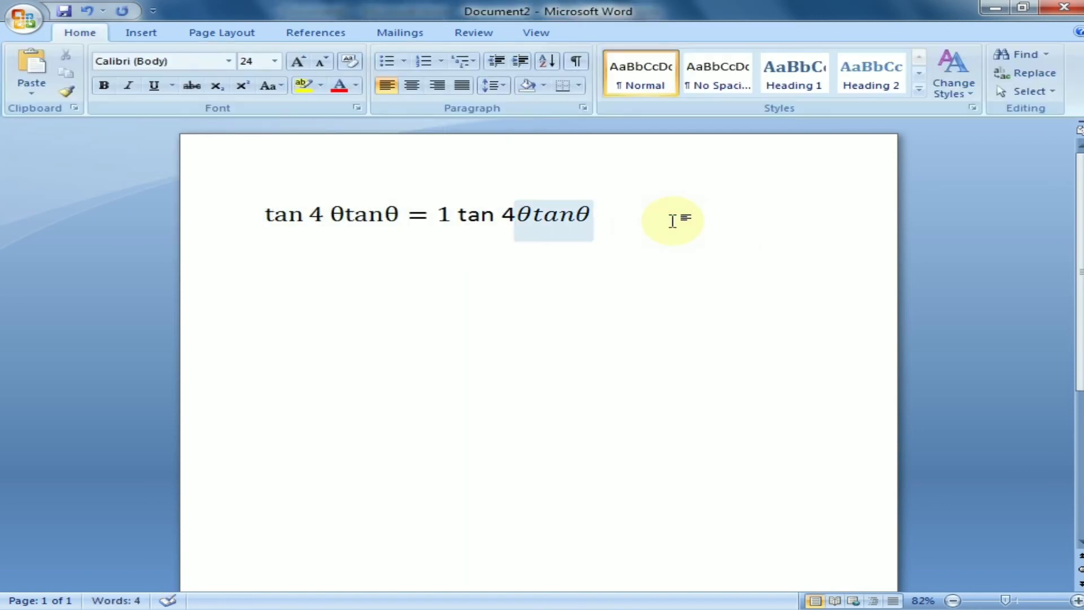
text(=1)
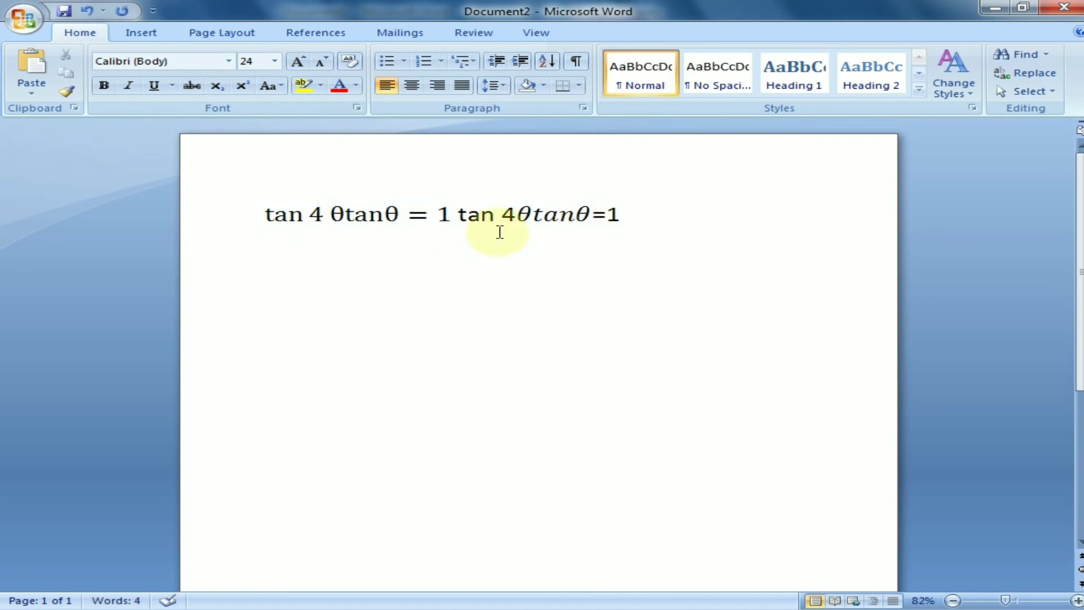
- Delete both tangent expressions in Document2 and bring in ax²−2bx from the last bracket of Document1
drag(649, 214, 194, 212)
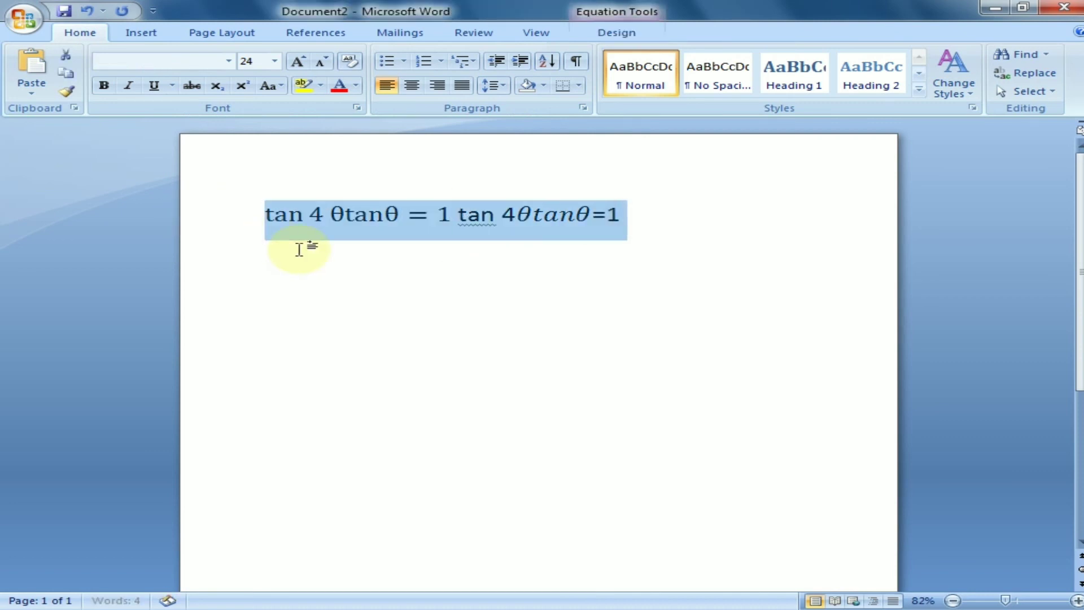
key(Delete)
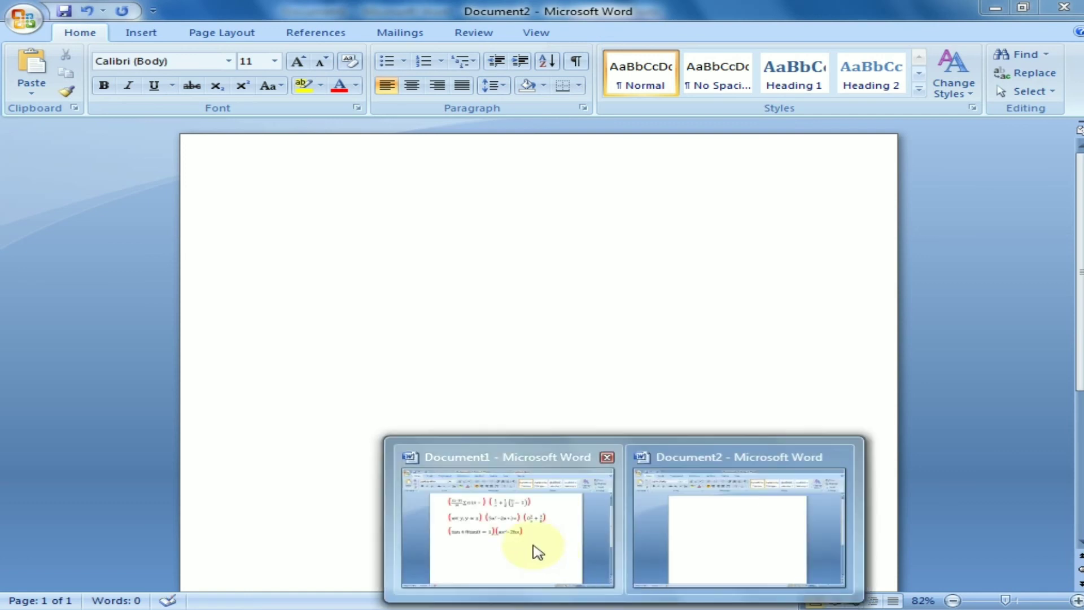
click(537, 552)
drag(501, 323, 620, 337)
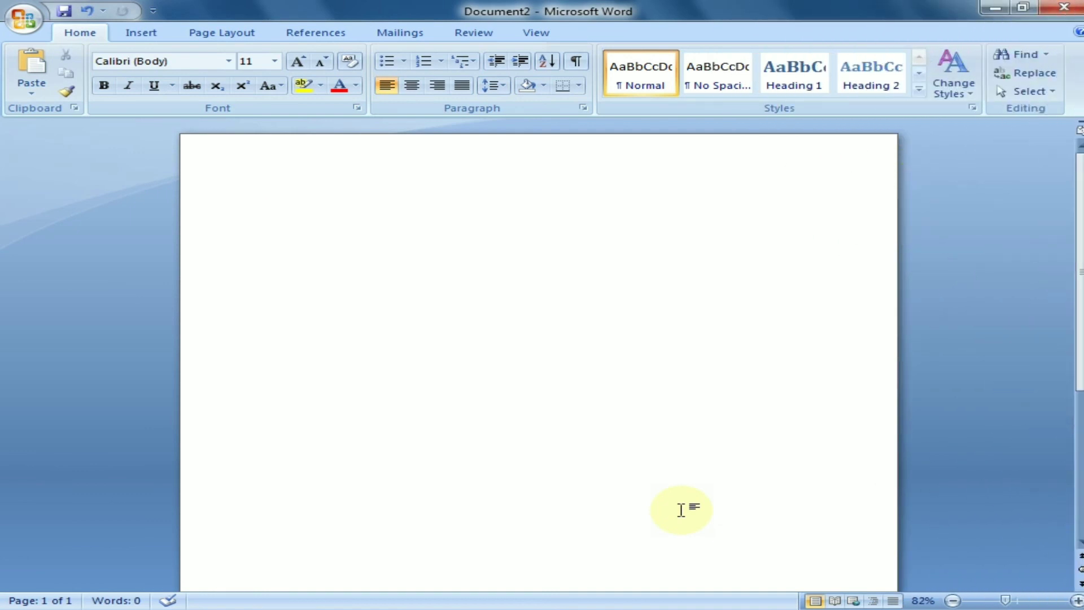
text(ax²−2bx)
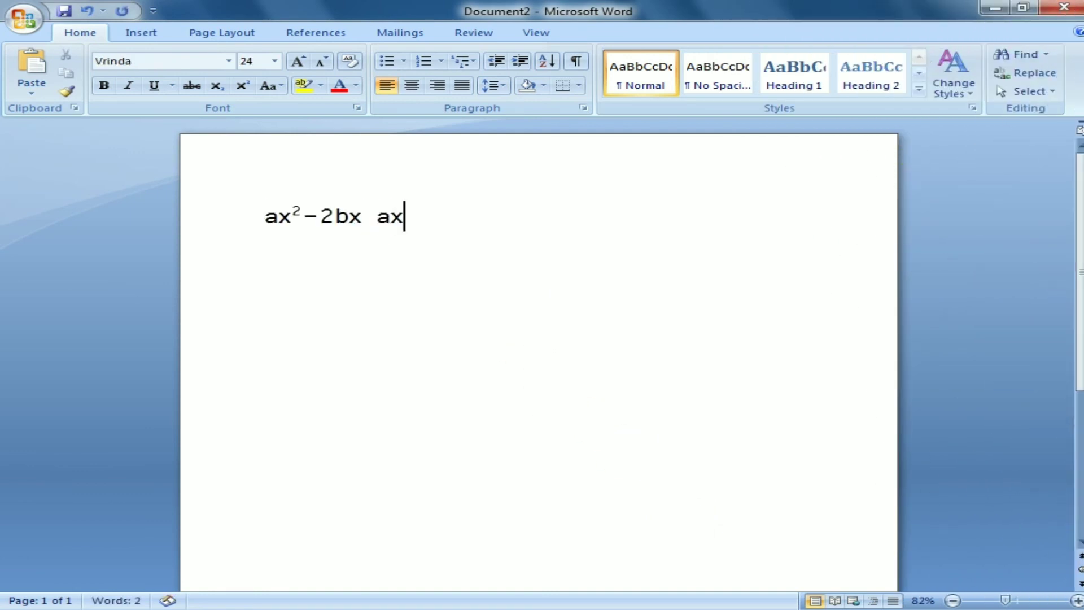
- Recreate ax² −2bx beside the copied expression with the 2 as superscript, and check it against Document1
key(shift+Left)
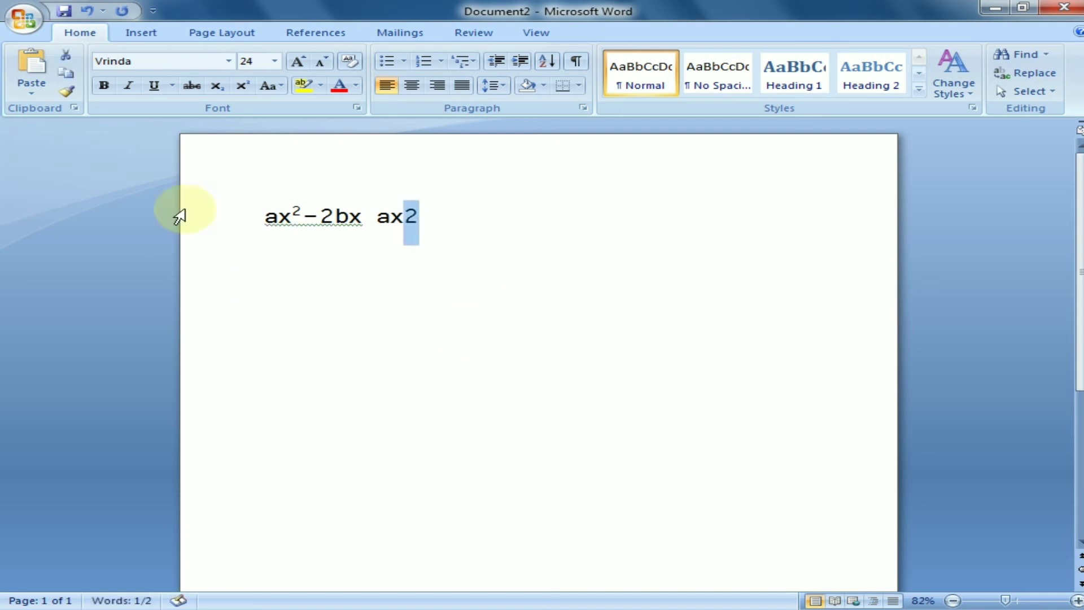
click(242, 87)
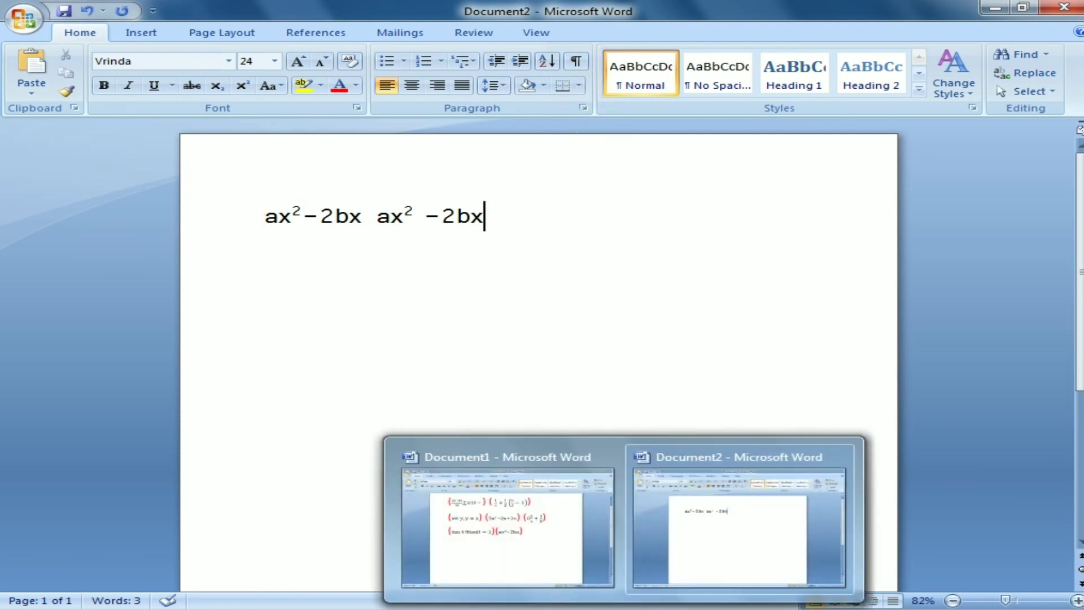
click(519, 543)
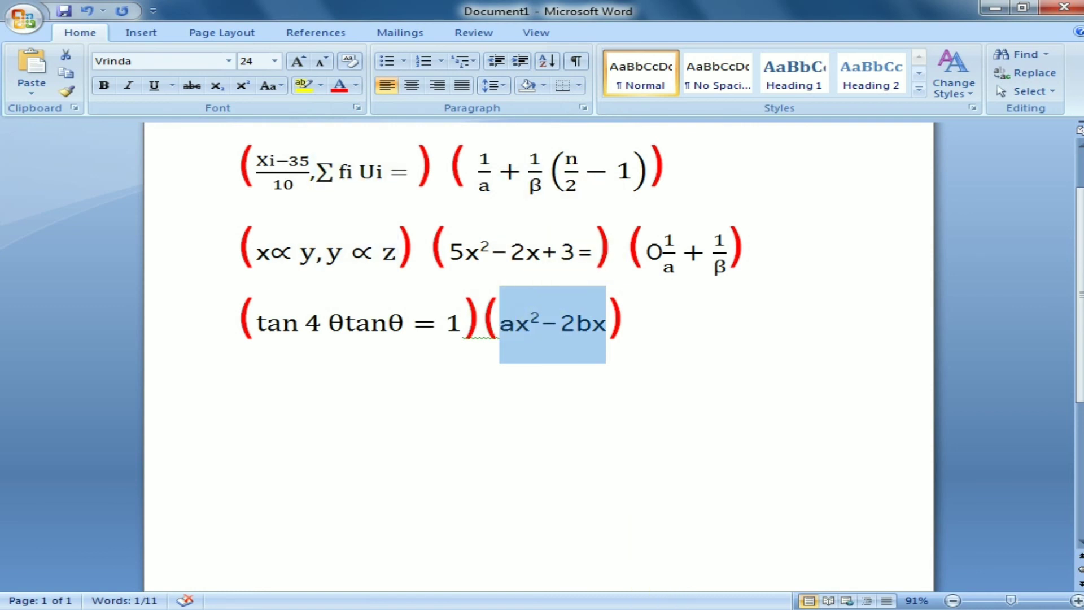
mouse_move(671, 583)
click(702, 554)
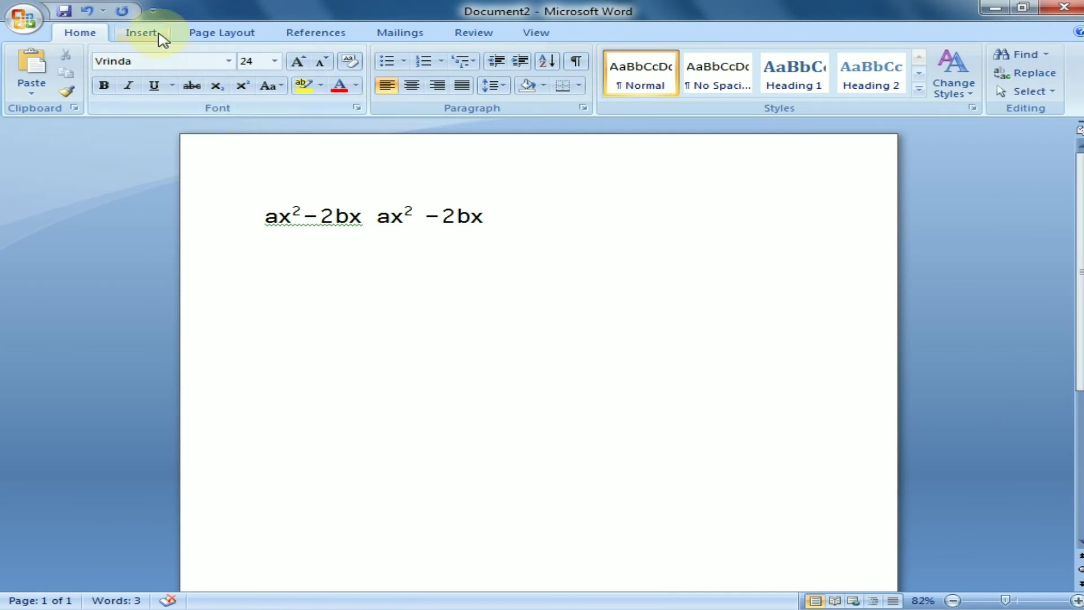
- Insert an empty equation after the second ax² −2bx and browse the equation structure galleries and the Basic Math symbols
click(157, 35)
click(1044, 57)
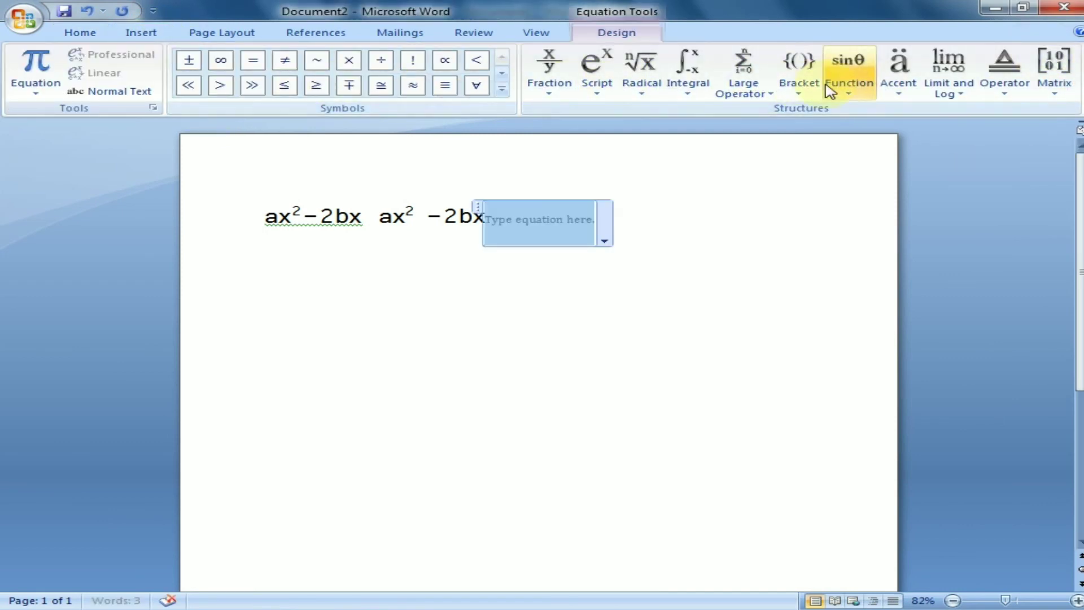
click(693, 93)
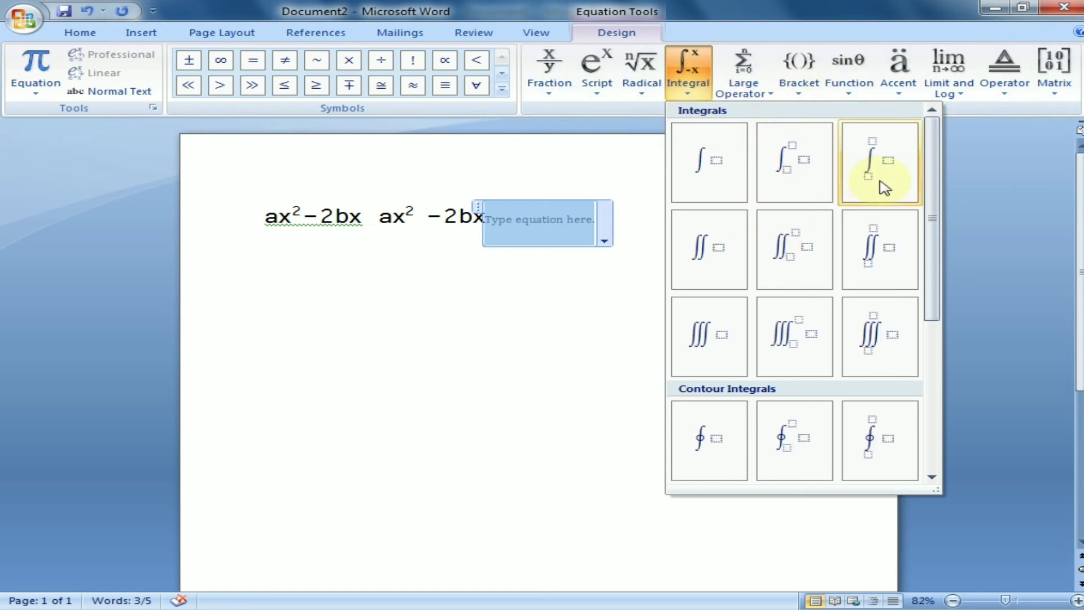
click(780, 97)
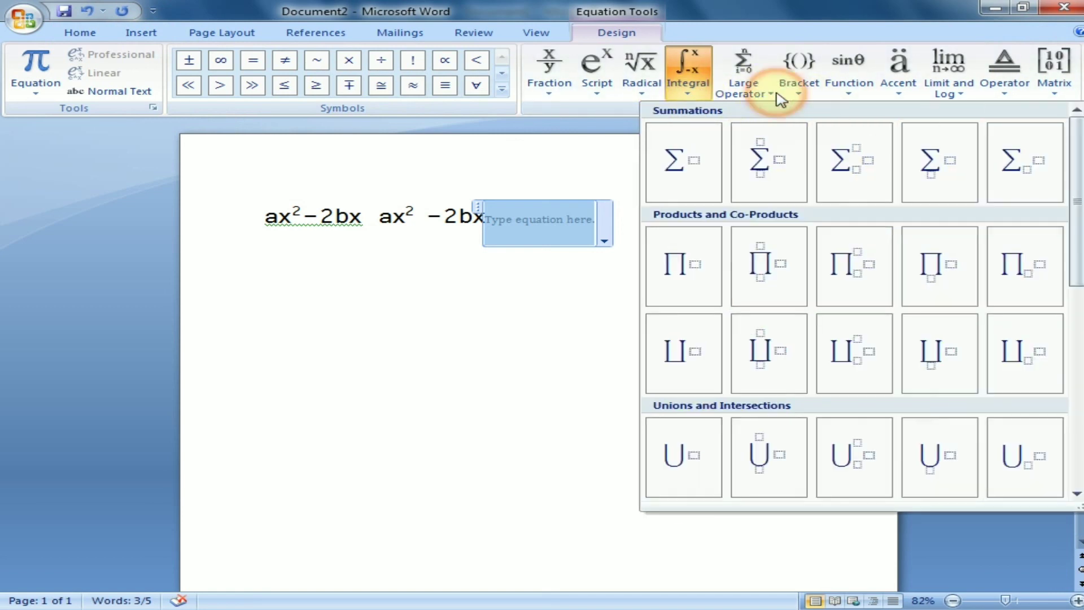
click(805, 93)
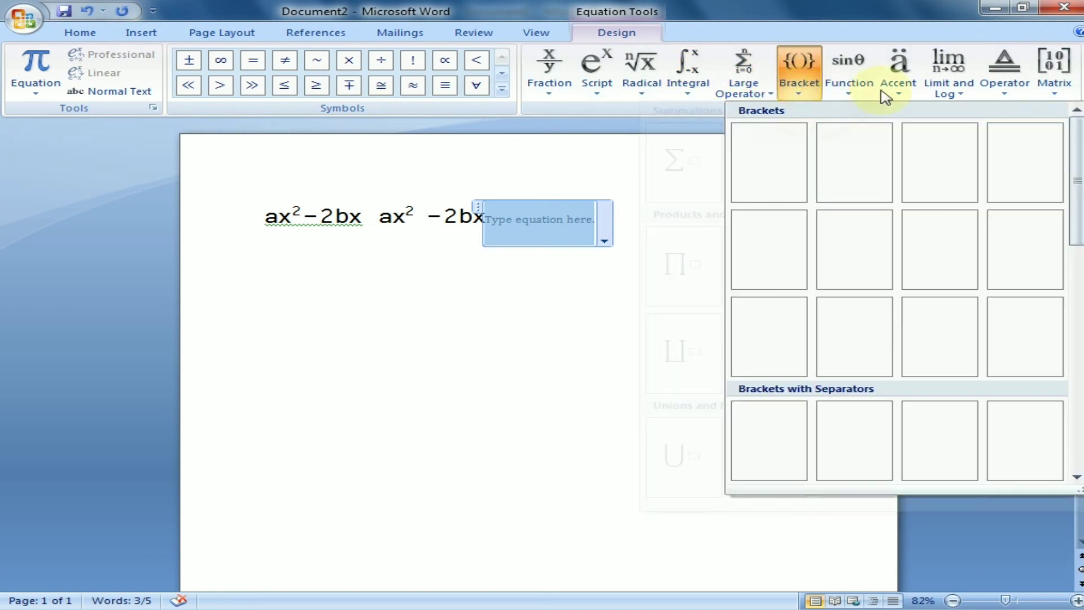
click(849, 90)
click(970, 100)
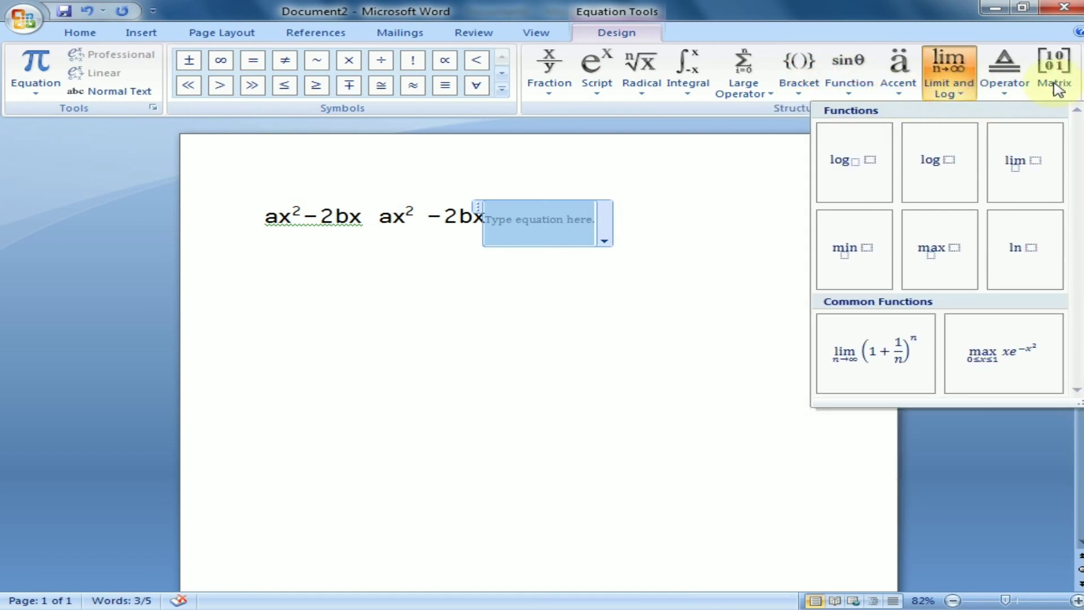
click(501, 89)
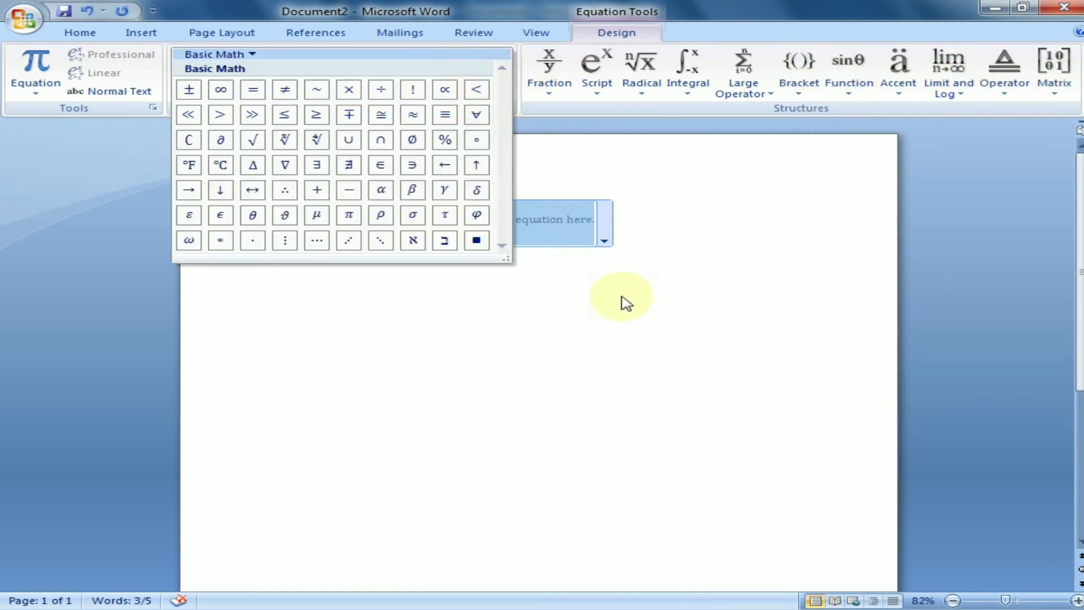
click(588, 299)
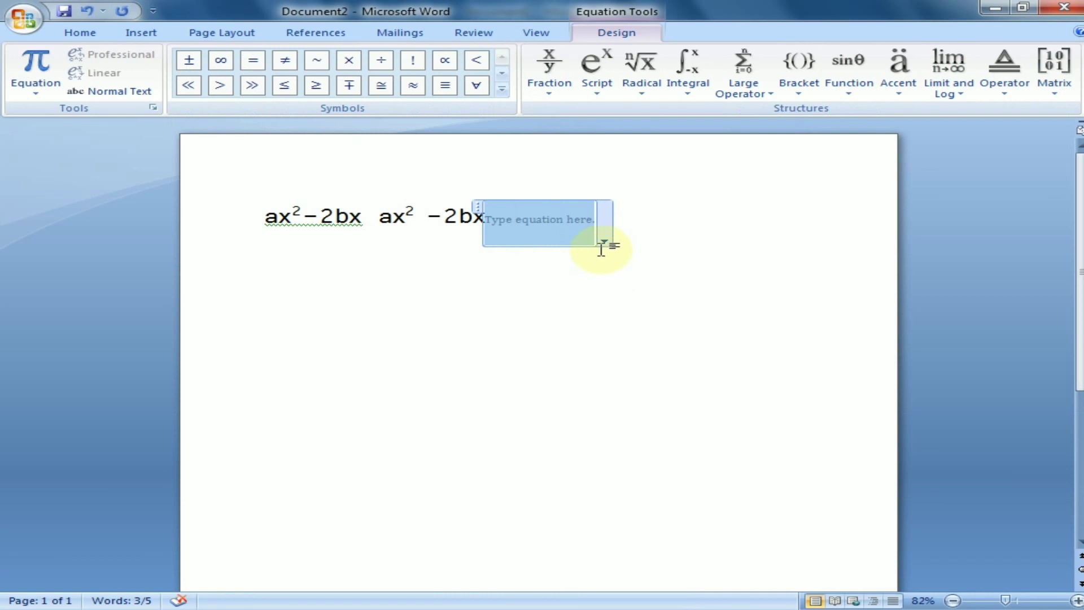